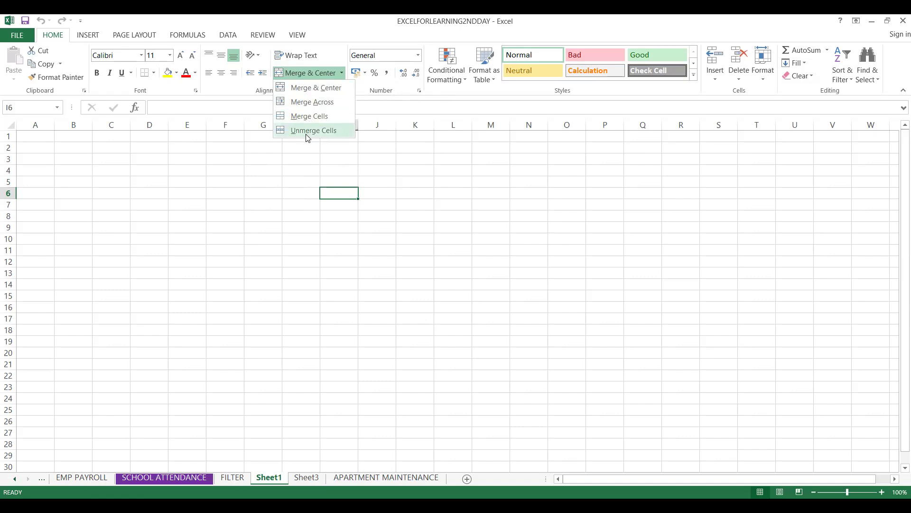
click(282, 249)
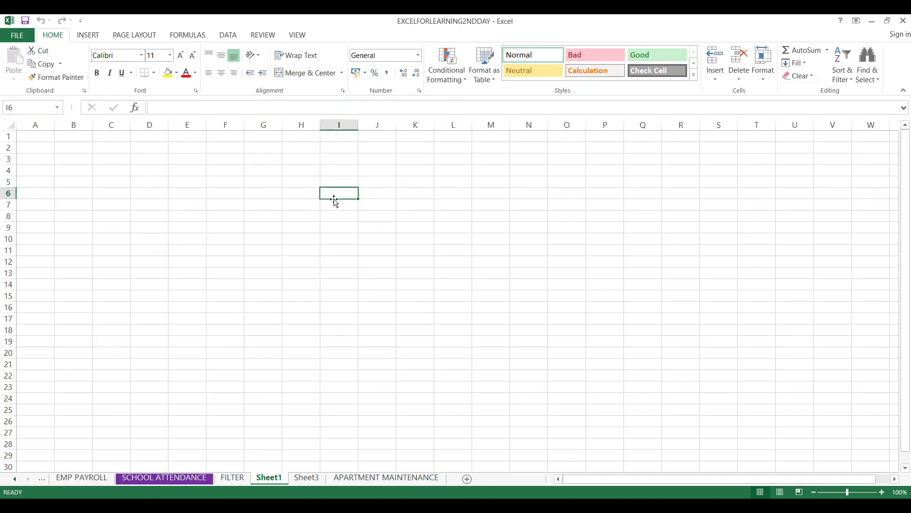
text(SAC)
key(BackSpace)
key(BackSpace)
key(BackSpace)
text(you)
key(BackSpace)
key(BackSpace)
key(BackSpace)
- Enter "YUVRAJ SINGH IS LEFT HANDED GREATEST OF ALL TIME IN INDIA, HE IS INDIAN BRIAN LARA" in cell I6
text(YOU)
key(BackSpace)
key(BackSpace)
text(U)
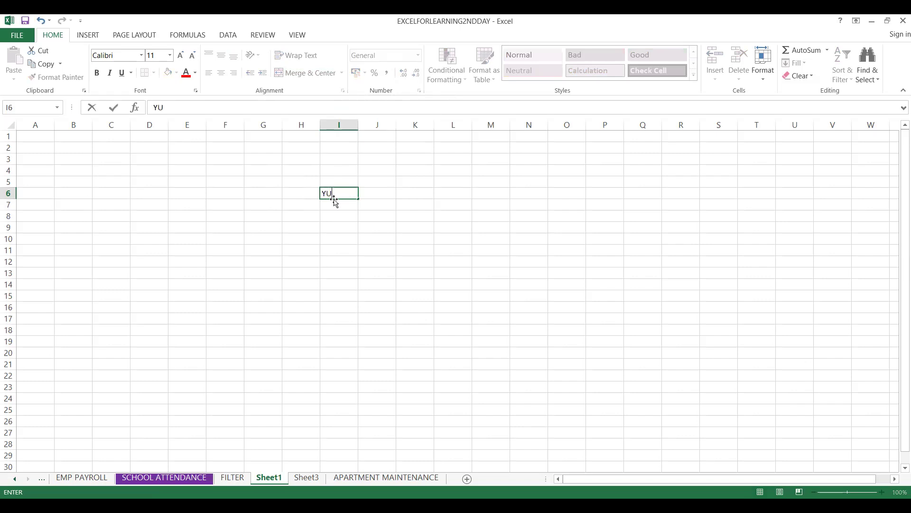
text(VRAJ SINGH IS LEFT HAND)
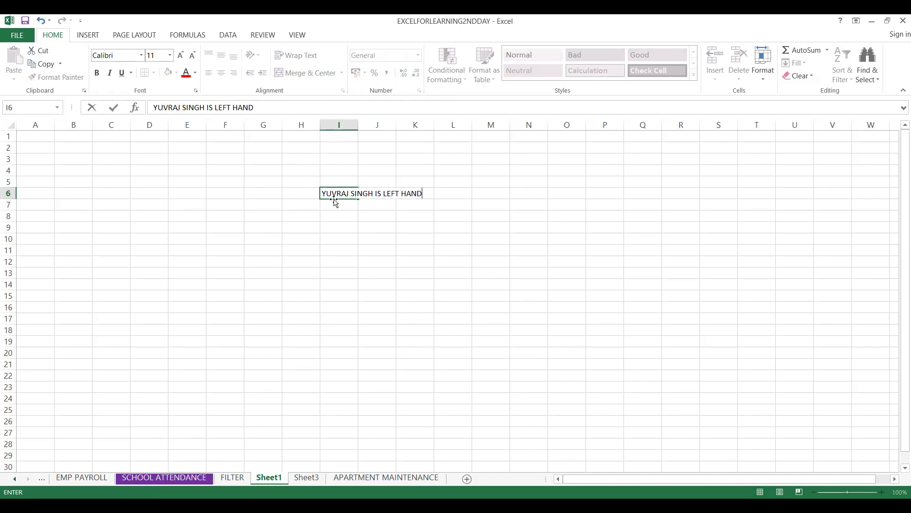
text(ED GREATEST P)
key(BackSpace)
text(OF)
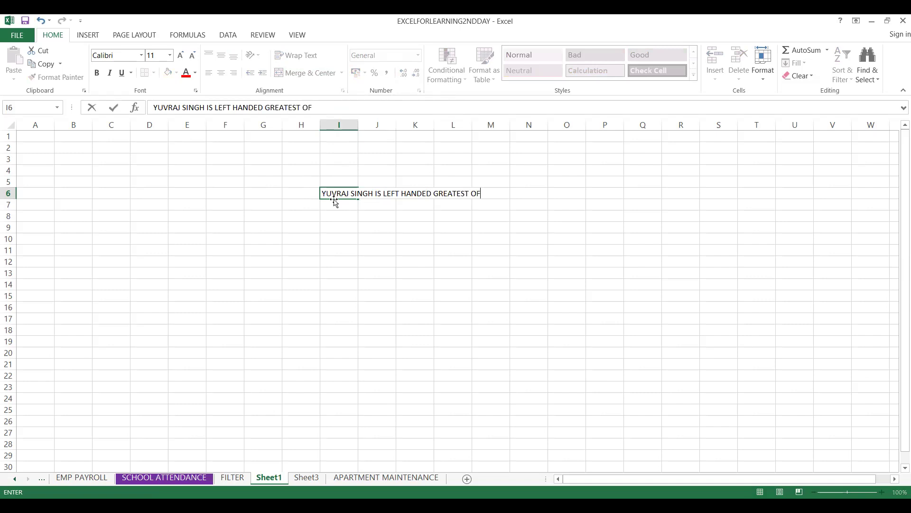
text( ALL TIME IN IN IDA)
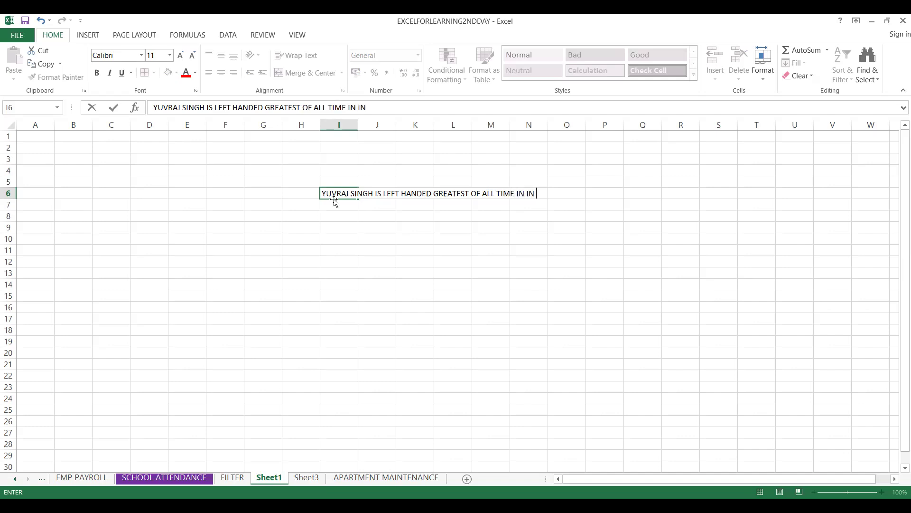
key(BackSpace)
key(BackSpace)
key(BackSpace)
text(DIA)
key(BackSpace)
key(BackSpace)
key(BackSpace)
key(BackSpace)
text(NDIA, HE IS IND)
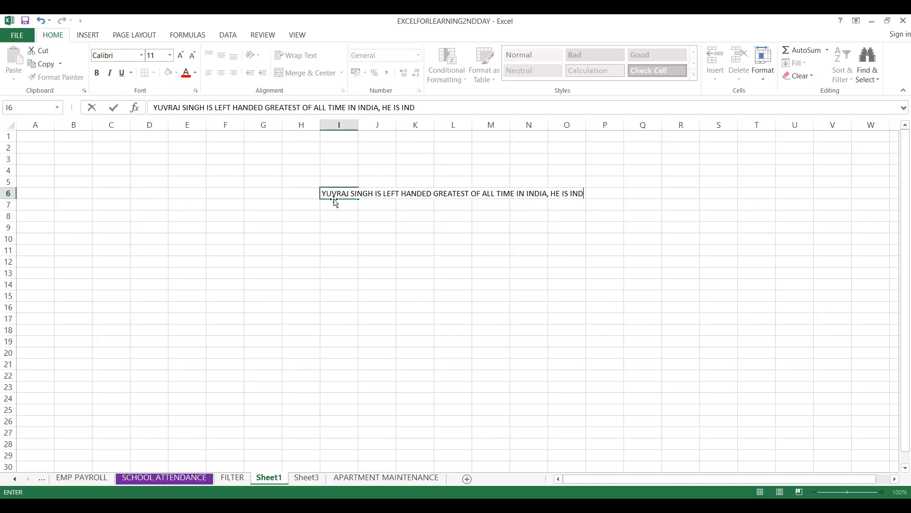
text(IAN BR)
text(I)
key(BackSpace)
text(RIAN LARA)
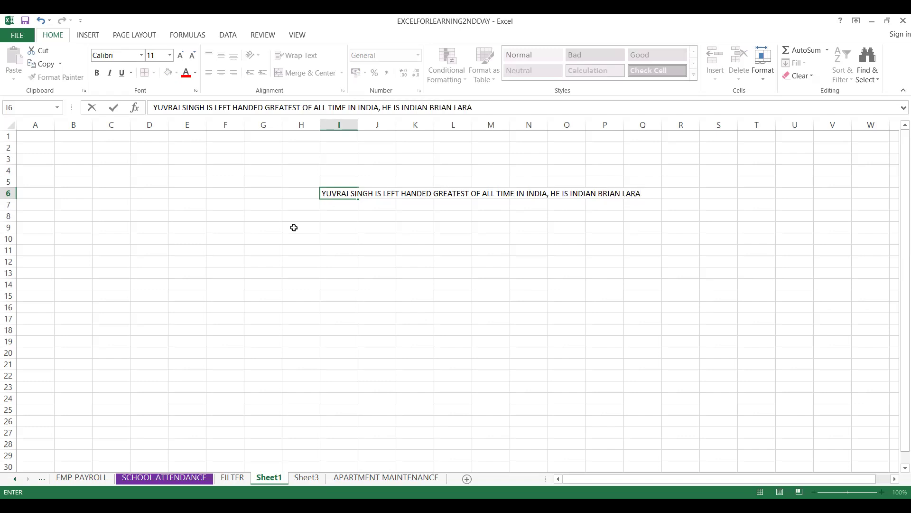
click(362, 253)
- Try wrapping the text in cell I6 and undo the wrapping
click(331, 193)
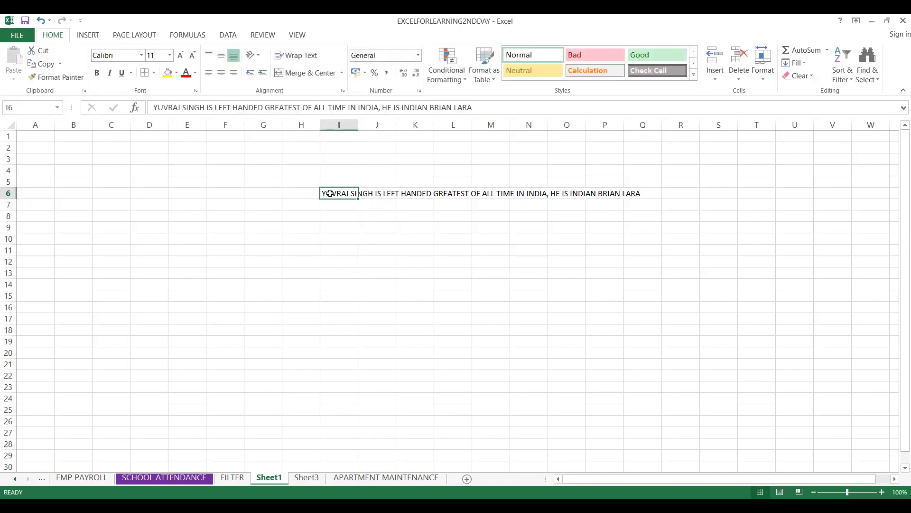
click(299, 56)
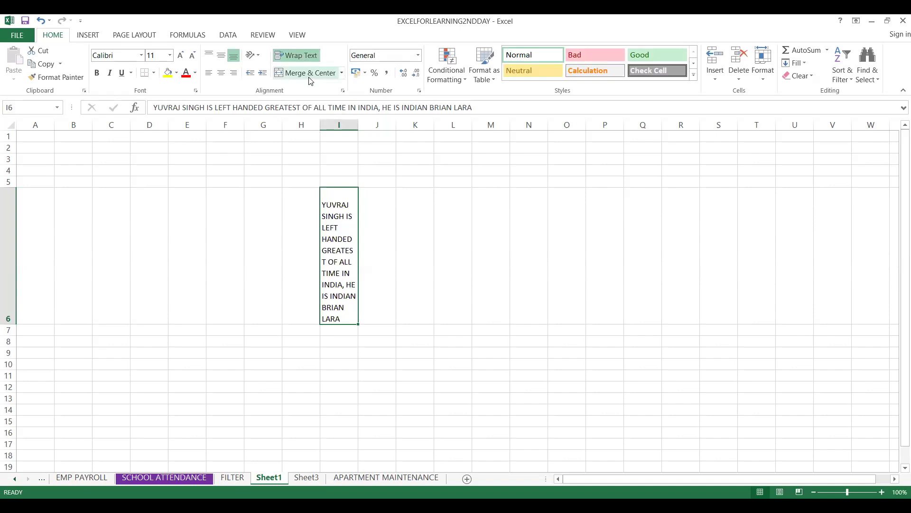
key(ctrl+z)
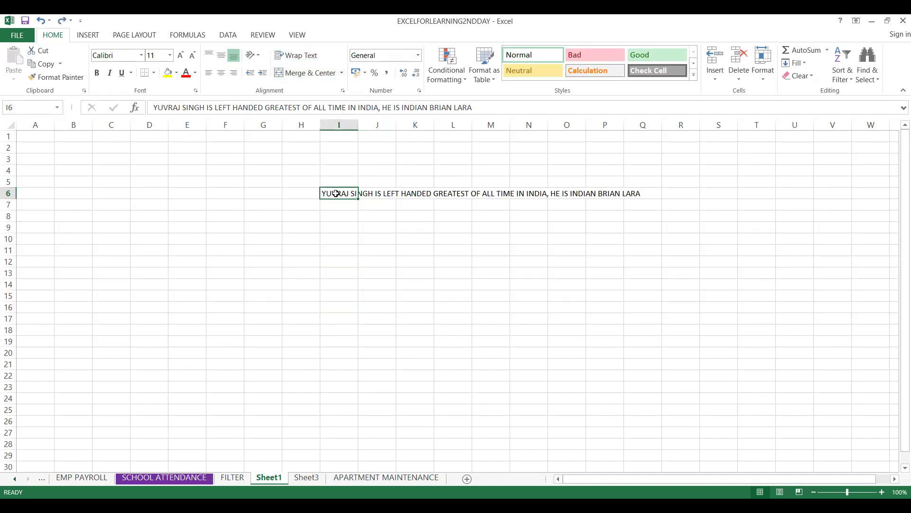
- Merge and center cells I6 to Q6 so the sentence sits within one merged cell
key(shift+Right)
key(shift+Right)
key(shift+Right)
key(shift+Right)
key(shift+Right)
key(shift+Right)
key(shift+Right)
key(shift+Right)
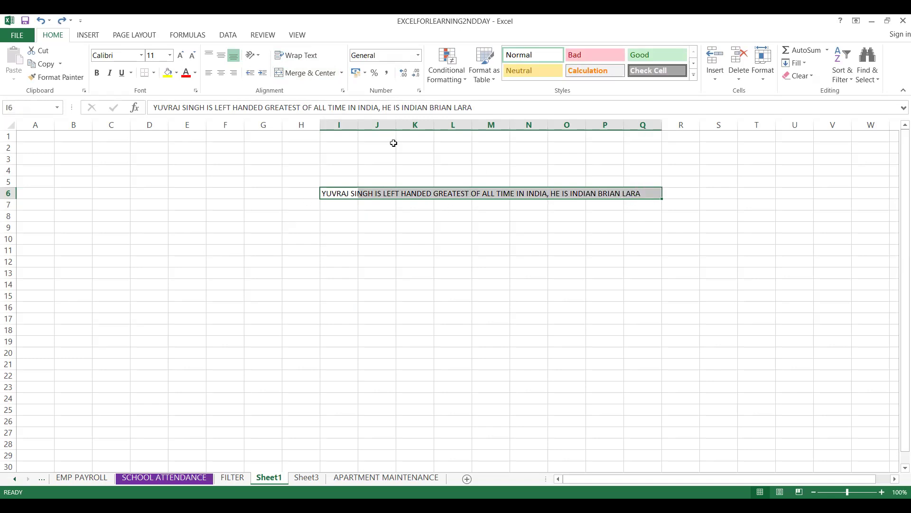
click(376, 192)
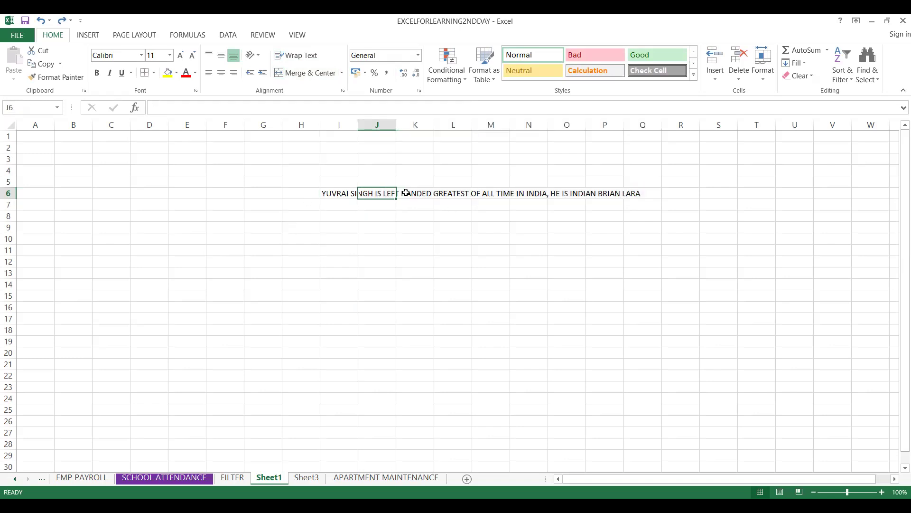
click(338, 194)
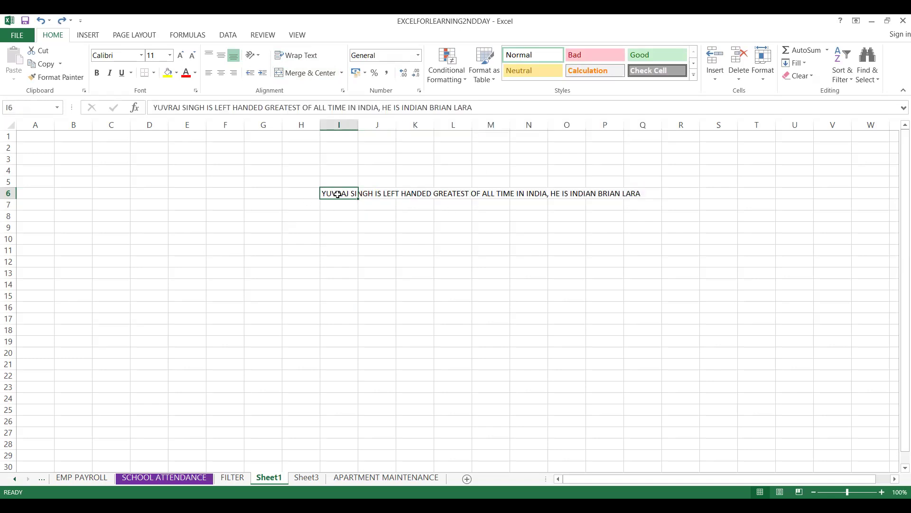
key(shift+Right)
key(shift+Right)
key(shift+Right)
key(shift+Right)
key(shift+Right)
key(shift+Right)
key(shift+Right)
key(shift+Right)
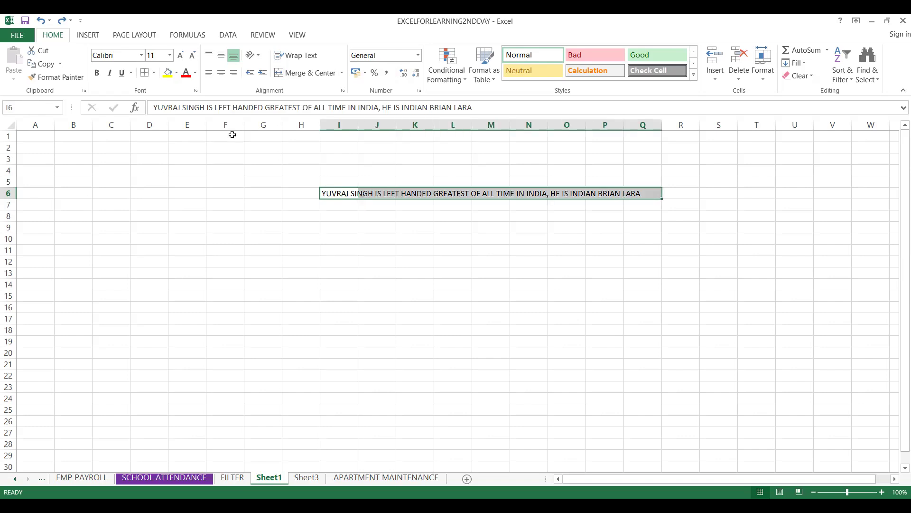
click(314, 74)
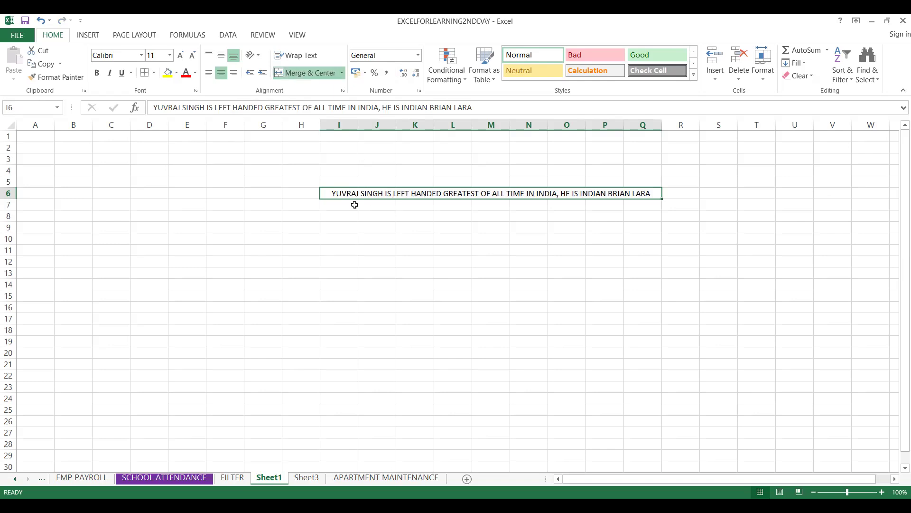
- Fill the merged sentence cell in row 6 with yellow
click(336, 203)
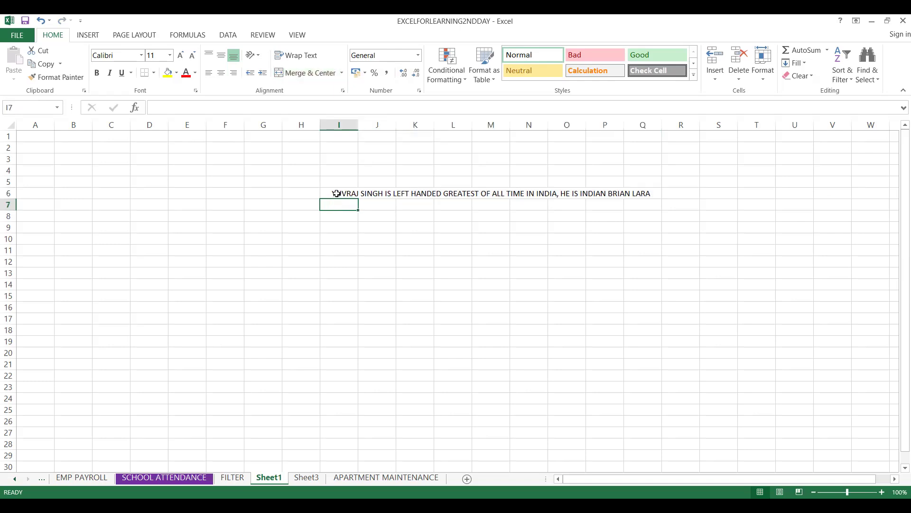
click(337, 193)
click(167, 73)
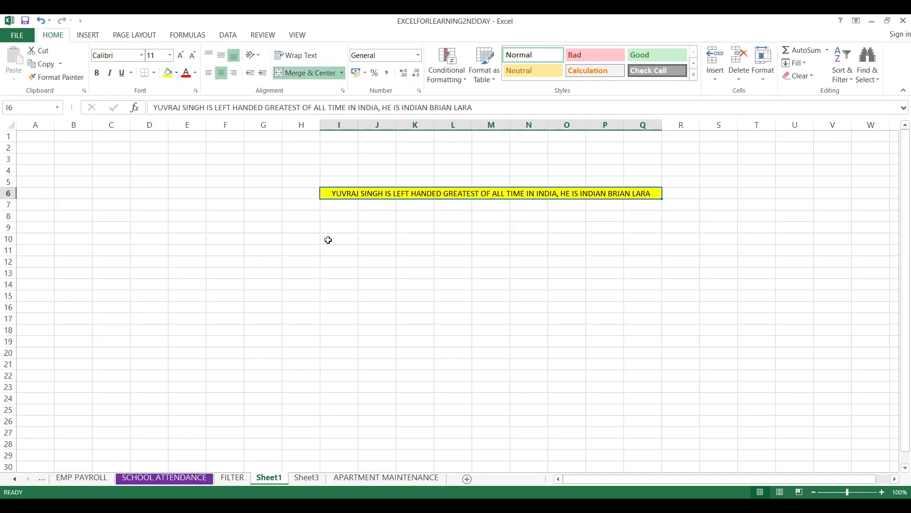
click(326, 204)
- Make the sentence in the merged row 6 cell red and bold
click(380, 193)
click(186, 73)
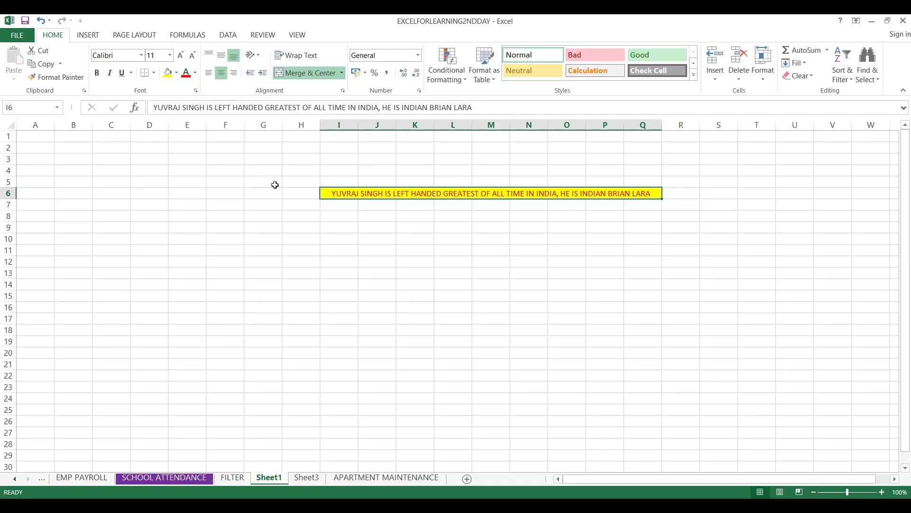
key(ctrl+b)
click(379, 242)
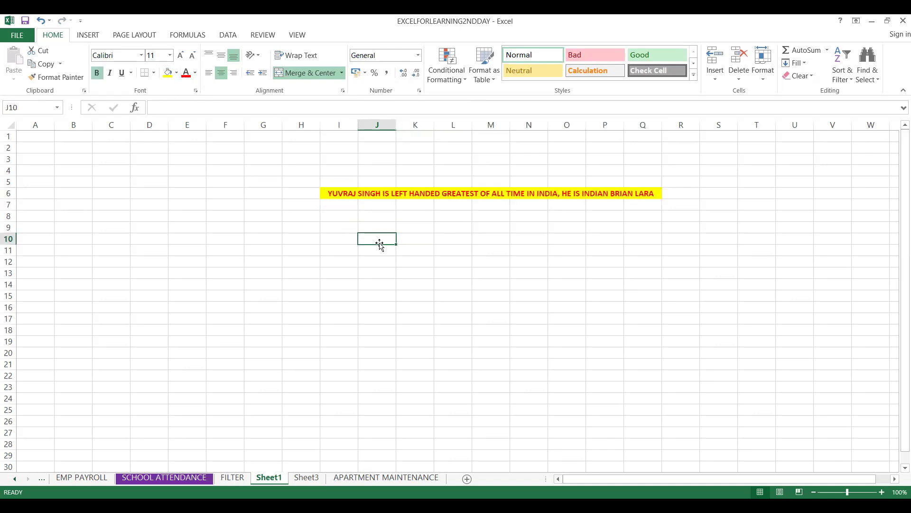
click(327, 194)
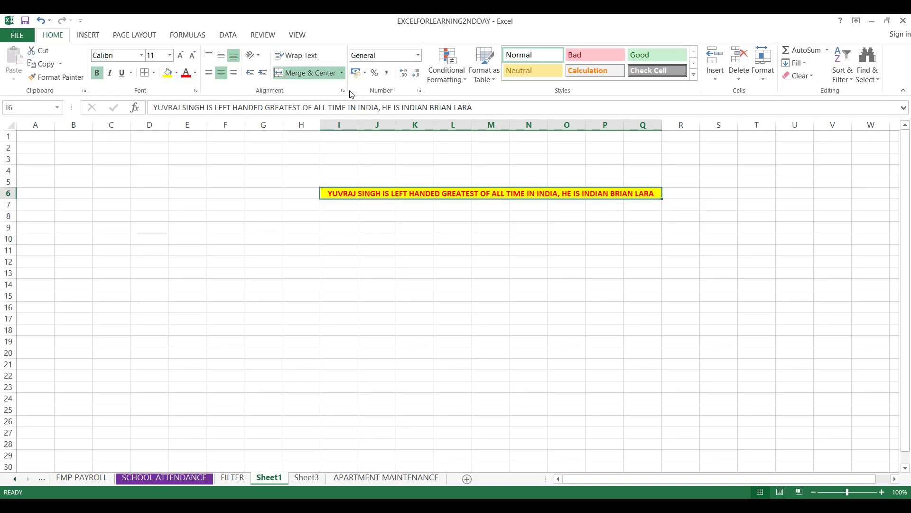
click(342, 74)
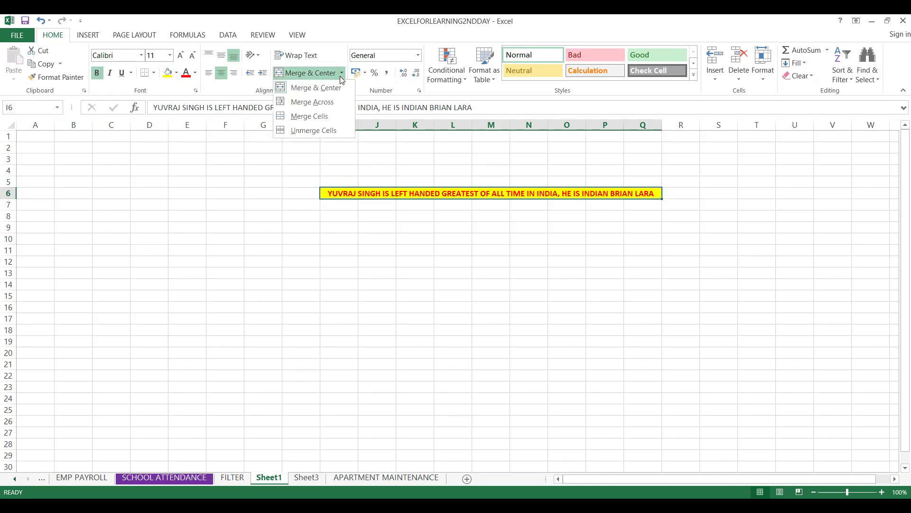
click(334, 109)
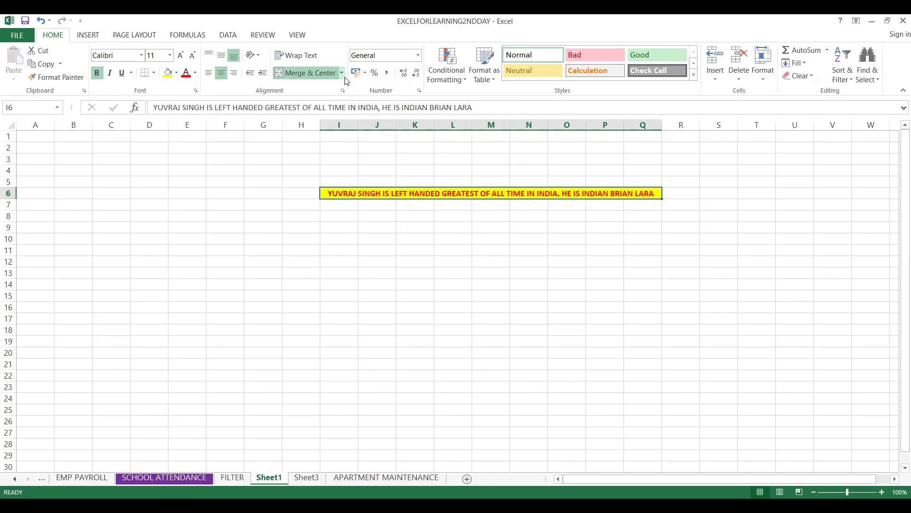
click(342, 74)
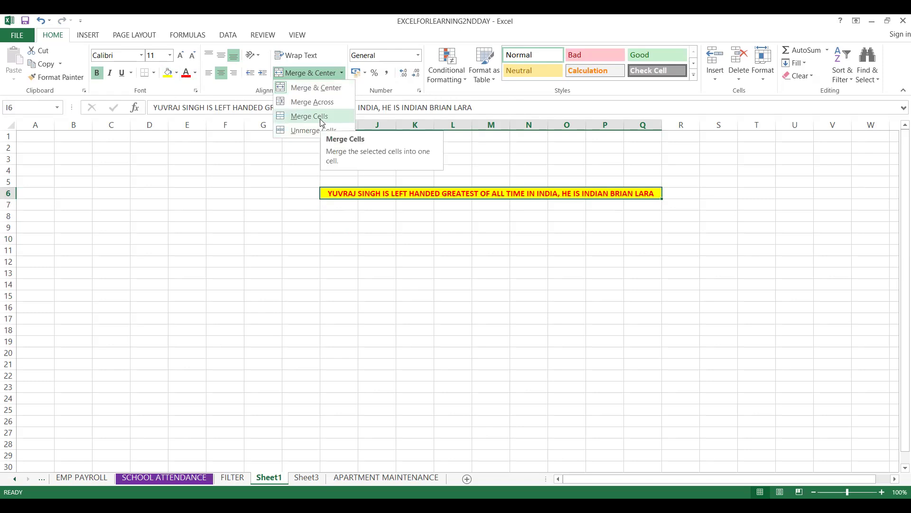
- Merge the empty range I10:N16 into one single cell with Merge Cells, without centering
click(350, 244)
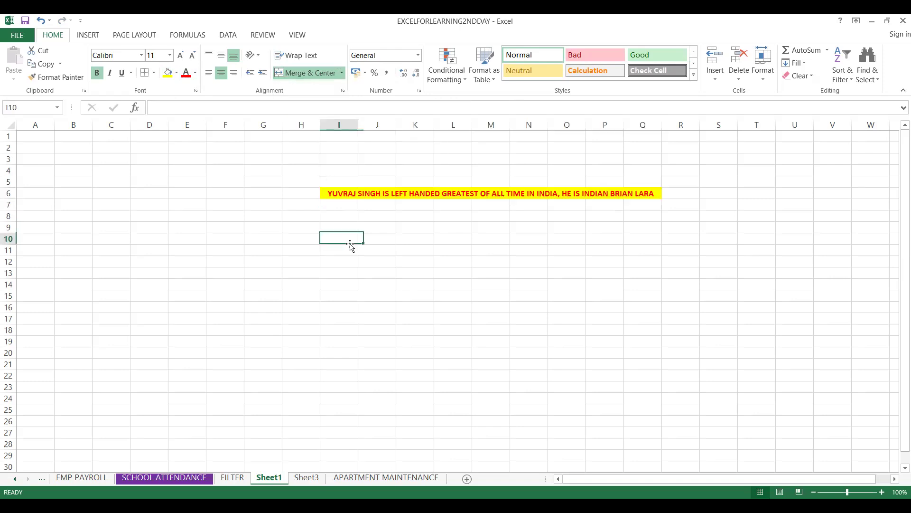
key(shift+Right)
key(shift+Right)
key(shift+Right)
key(shift+Left)
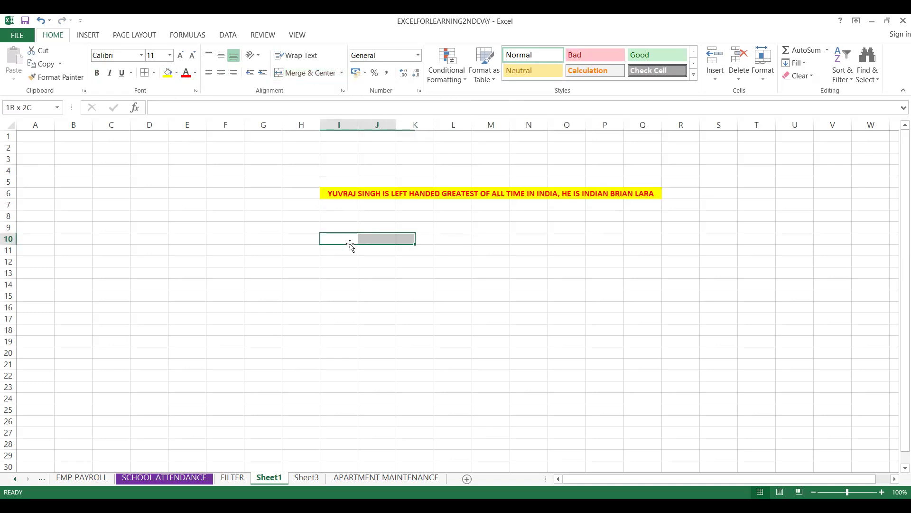
key(shift+Right)
key(shift+Right)
key(shift+Down)
key(shift+Down)
key(shift+Down)
key(shift+Down)
key(shift+Down)
key(shift+Down)
key(shift+Right)
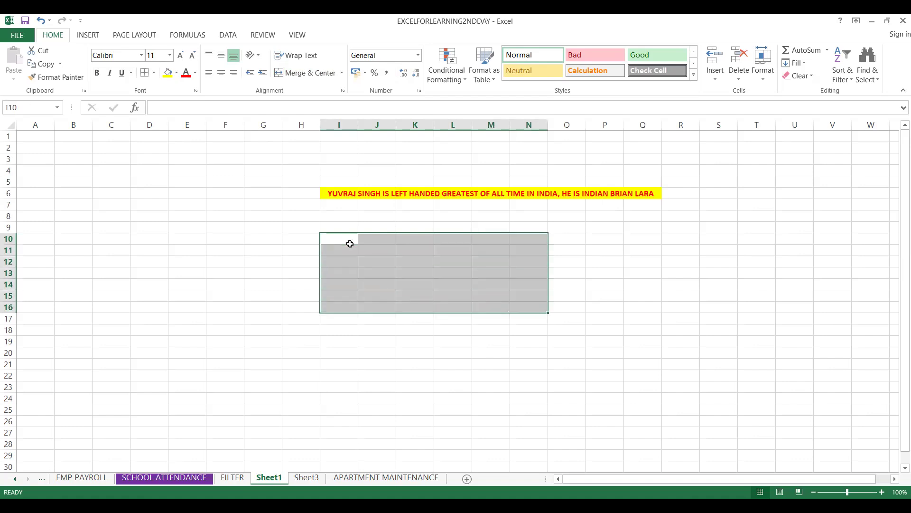
click(342, 75)
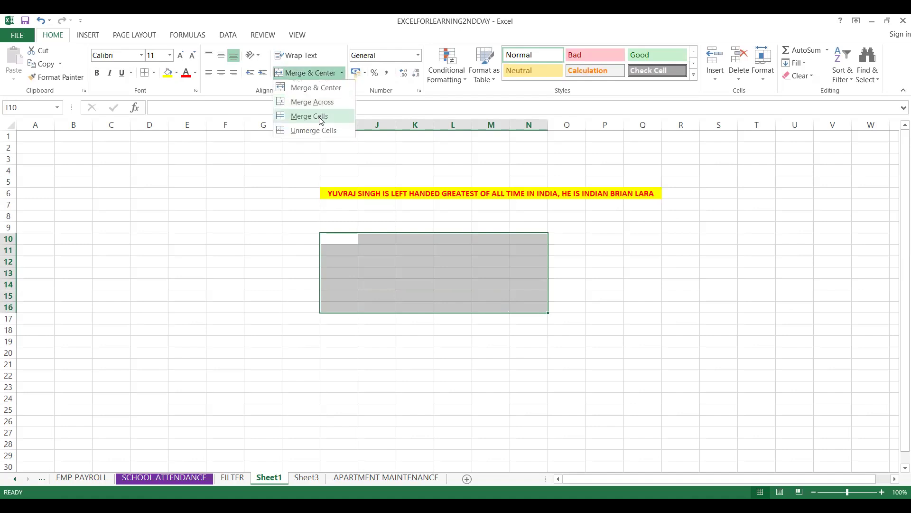
click(321, 117)
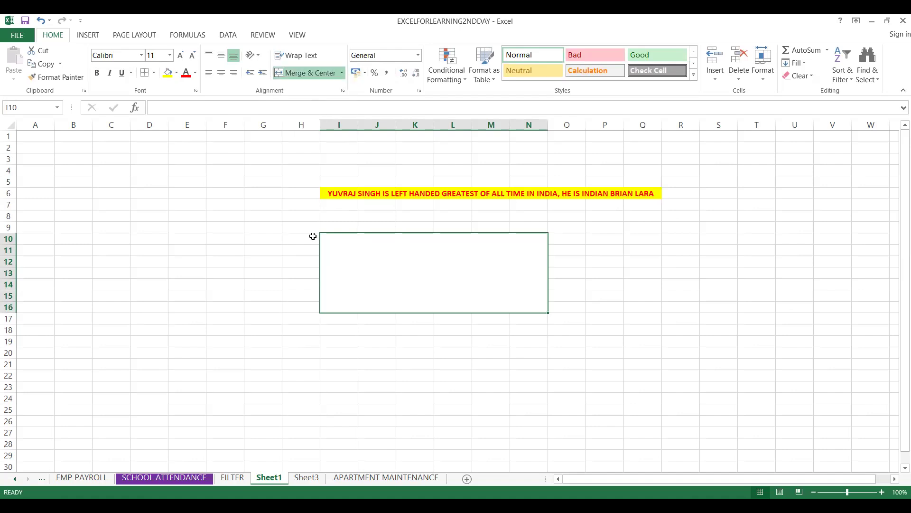
- Unmerge the I10:N16 block and apply Merge Across so each of its rows is merged separately
click(342, 74)
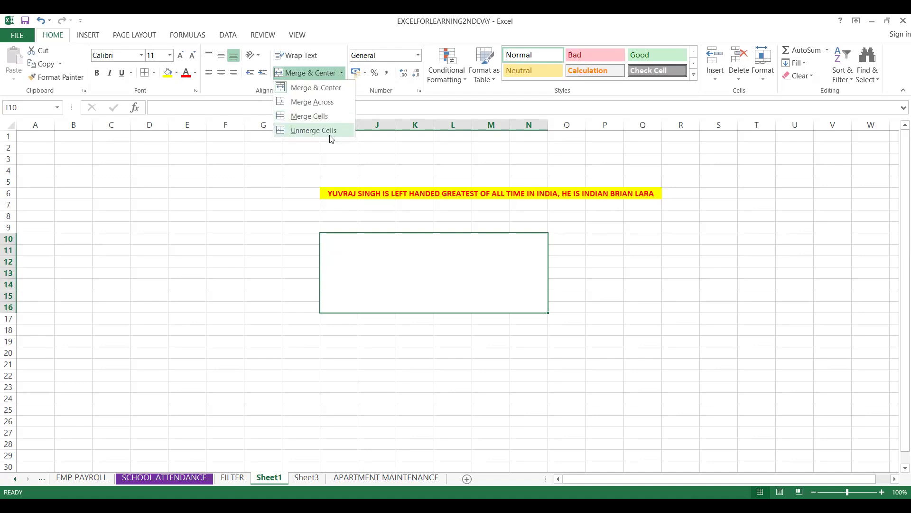
click(330, 136)
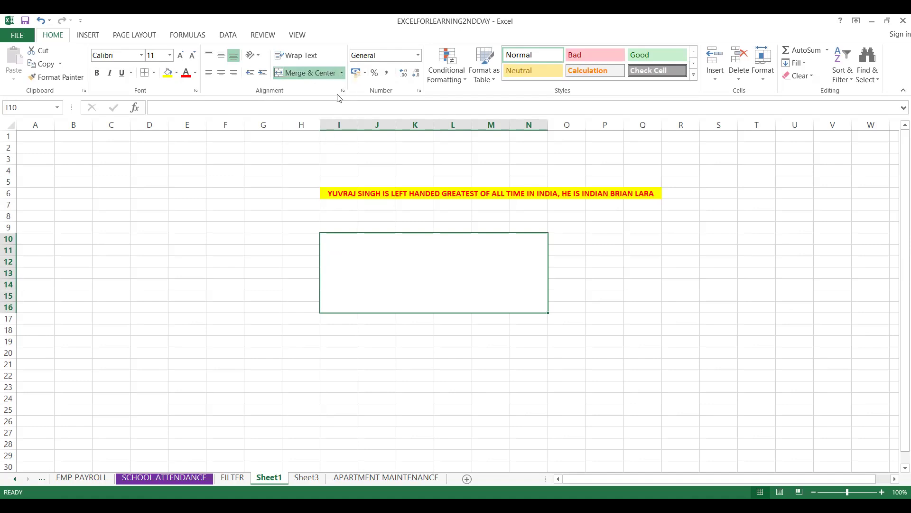
click(342, 73)
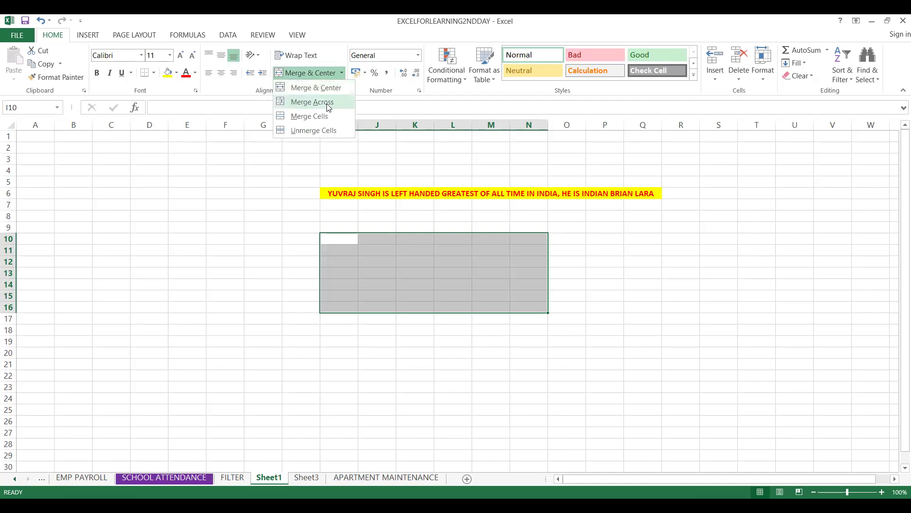
click(330, 102)
- Move through the rows of the I10:N16 block to examine how Merge Across grouped the cells
click(339, 260)
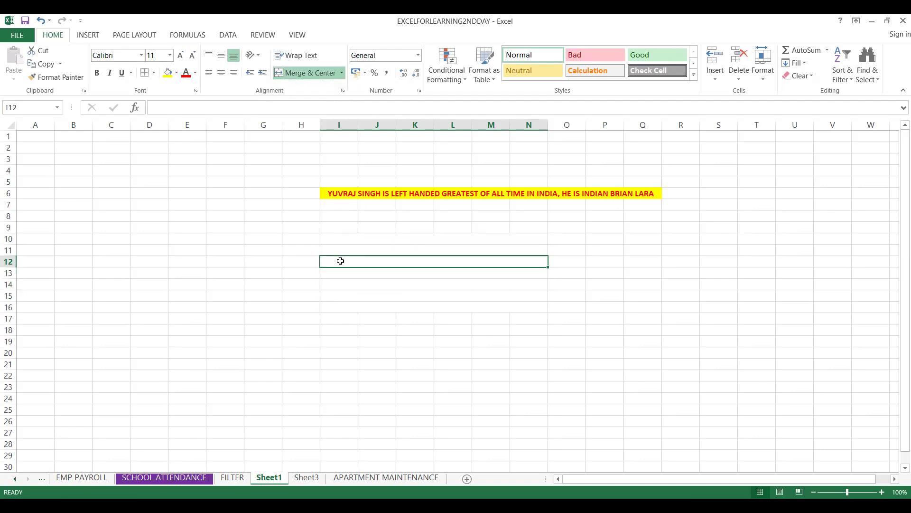
click(349, 236)
key(Right)
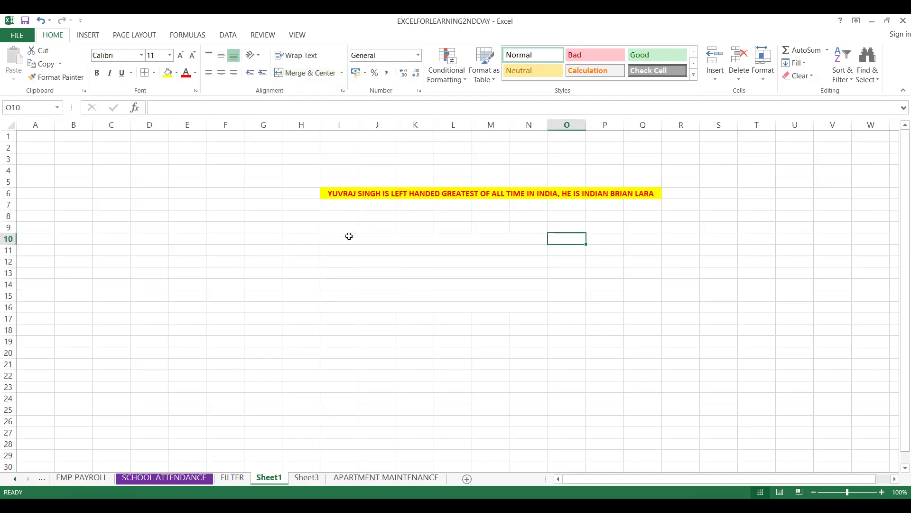
key(Left)
key(Down)
key(Down)
key(Down)
key(Down)
key(Down)
key(Up)
key(Up)
key(Up)
key(Up)
key(Up)
key(Up)
key(Up)
key(Up)
key(Up)
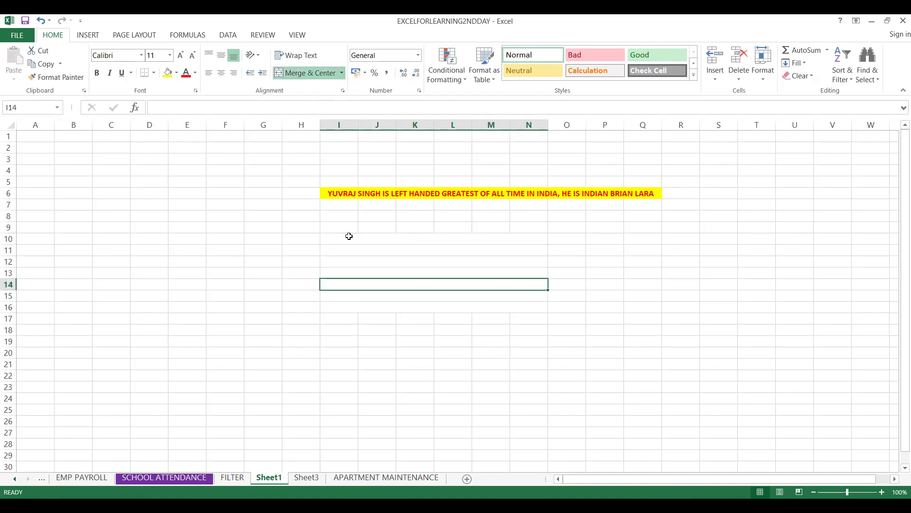
key(Down)
key(Down)
key(Down)
key(Down)
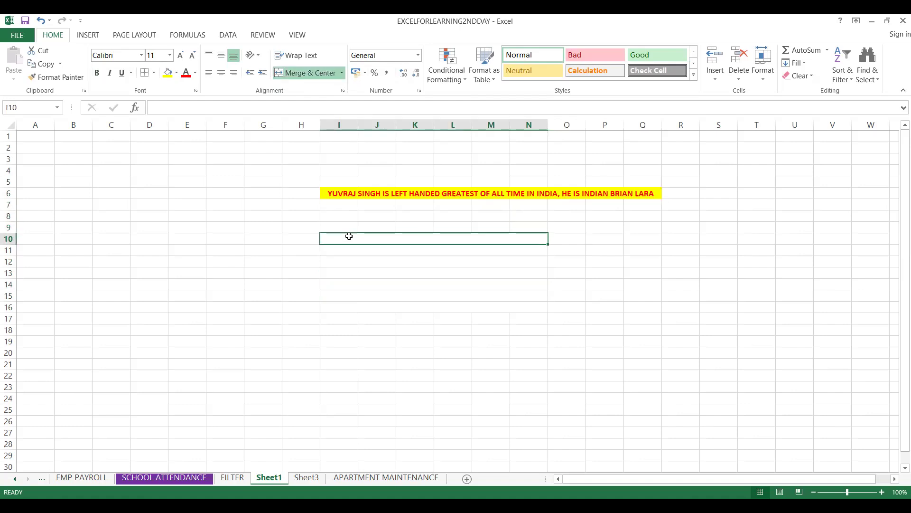
- Apply All Borders to the merged rows in I10:N16
key(shift+Down)
key(shift+Down)
key(shift+Down)
key(shift+Down)
key(shift+Down)
key(shift+Down)
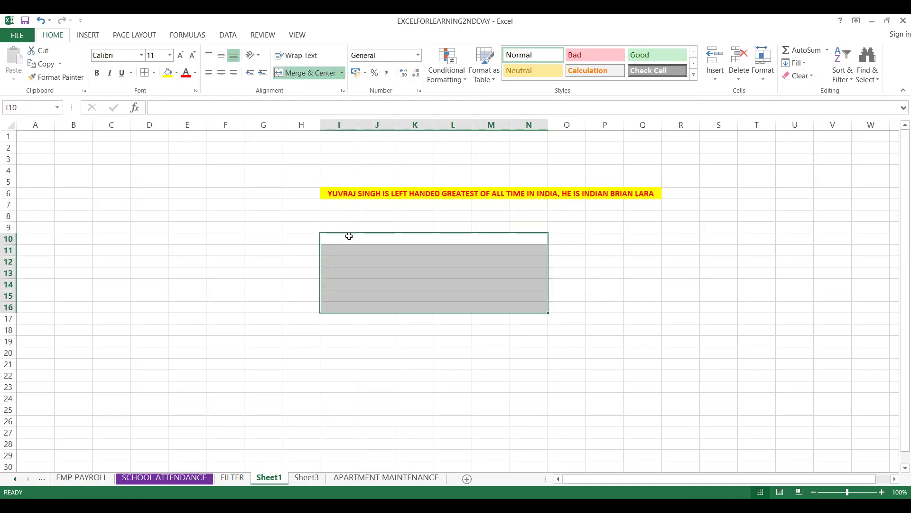
click(154, 74)
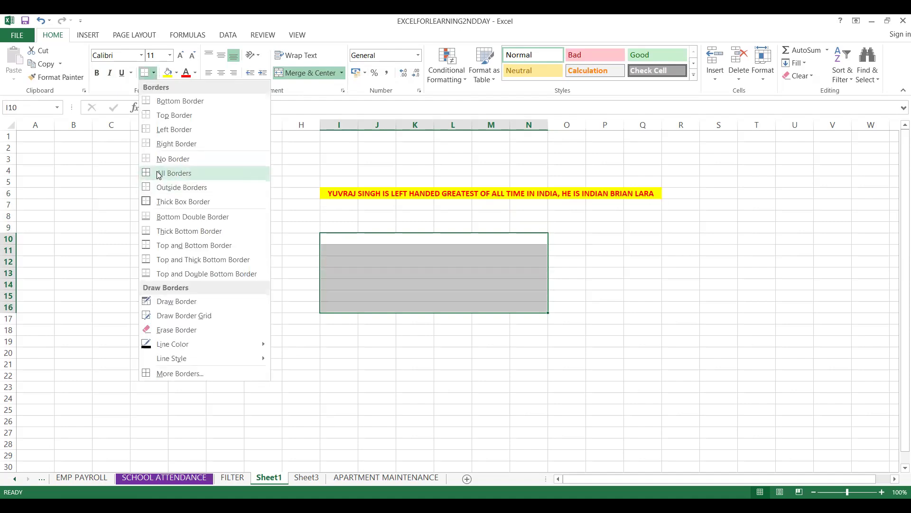
click(159, 173)
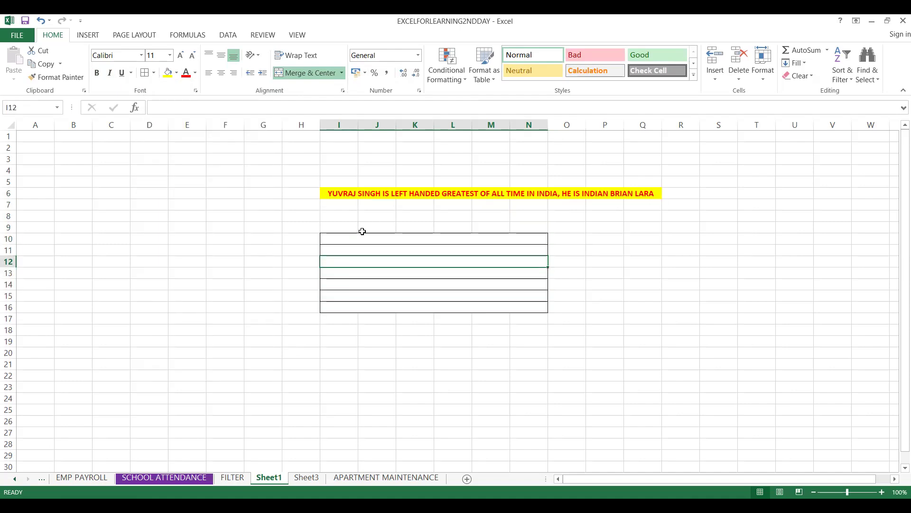
click(362, 229)
drag(301, 252, 402, 257)
click(402, 257)
click(397, 241)
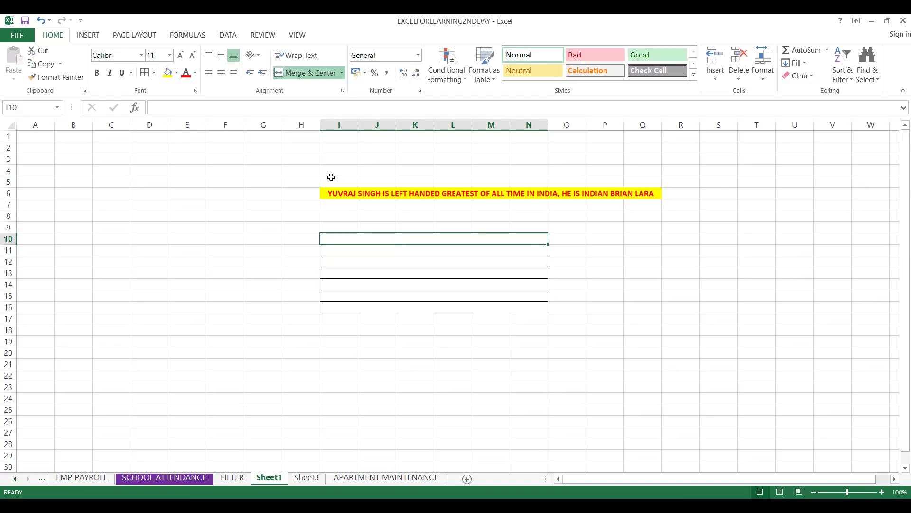
- Switch to the EMP BASIC DETAILS sheet
click(93, 478)
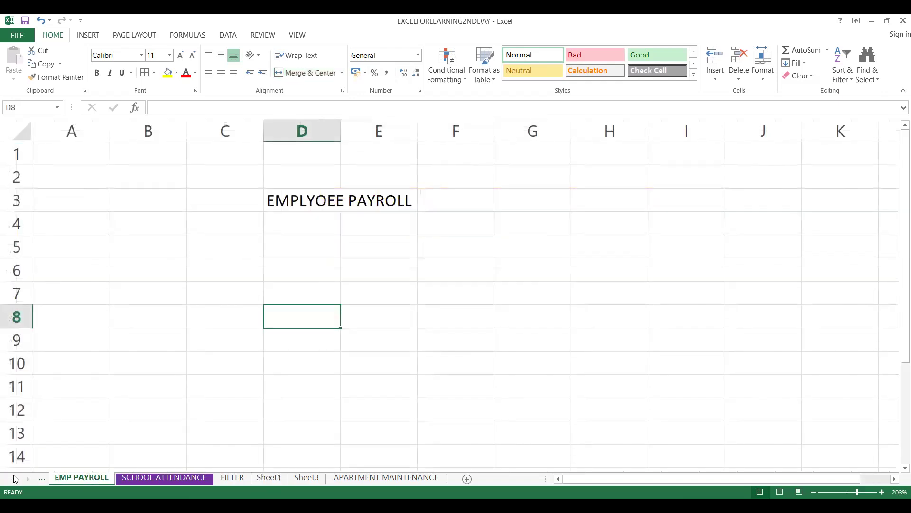
click(14, 479)
click(152, 476)
click(101, 480)
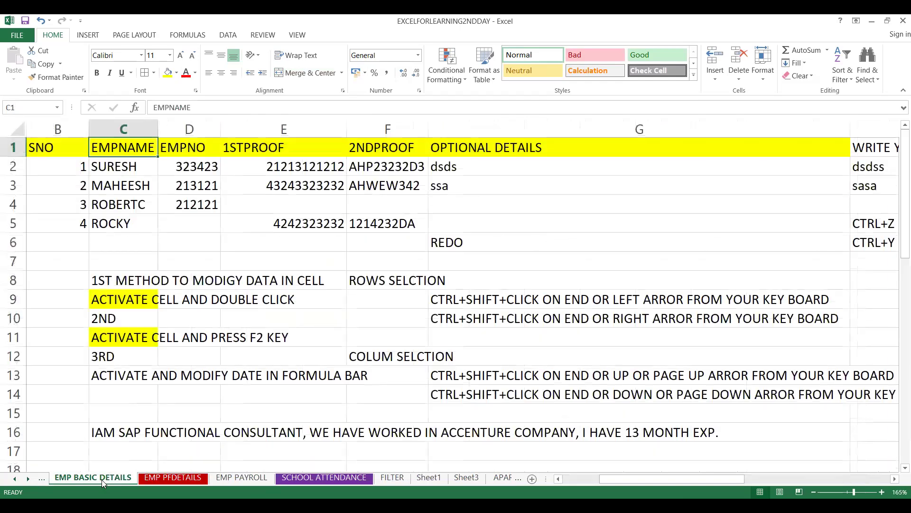
- Insert a blank row above the yellow header row of the employee table
click(46, 159)
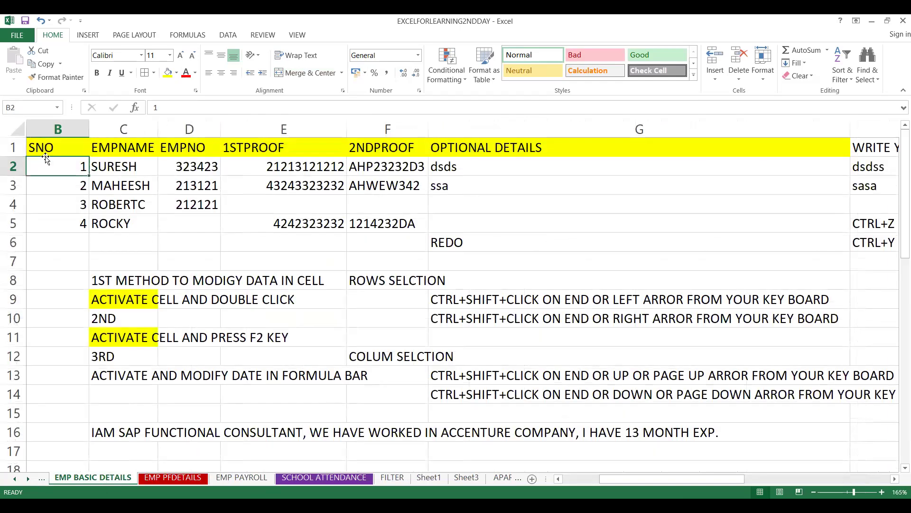
click(51, 145)
click(7, 146)
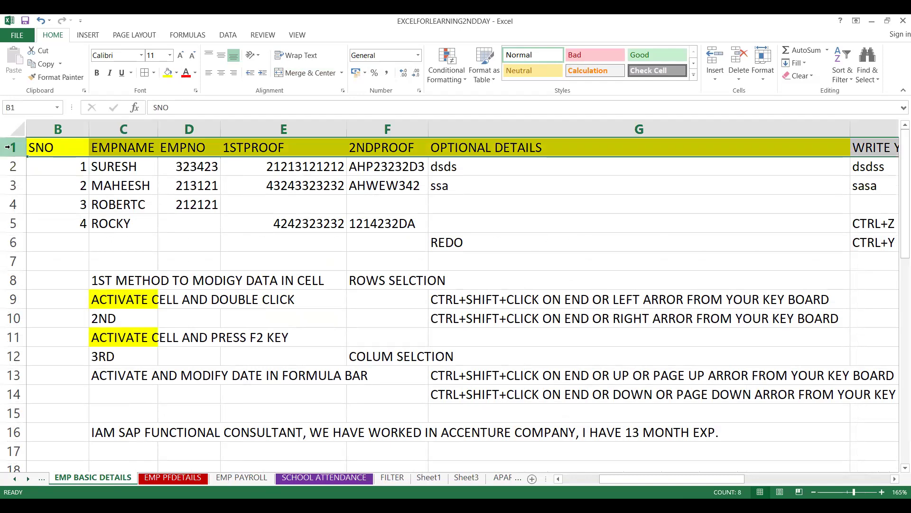
right_click(90, 143)
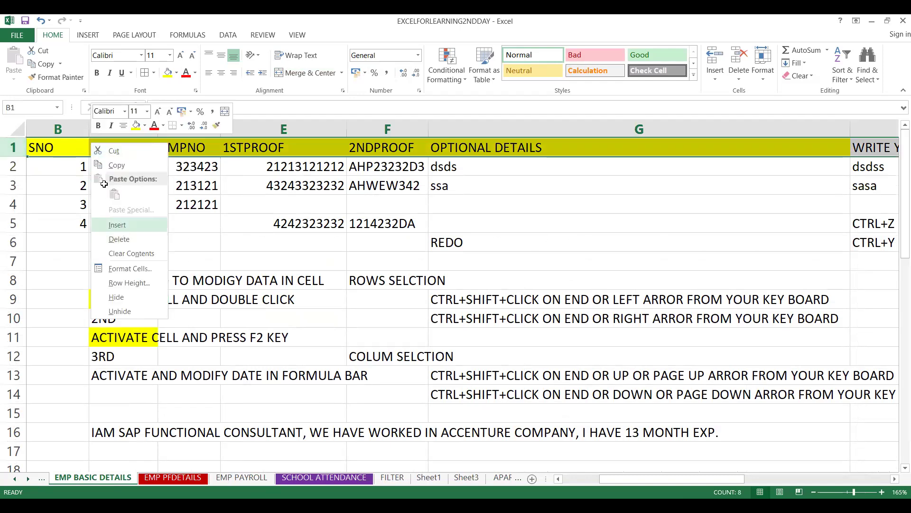
click(121, 225)
click(58, 129)
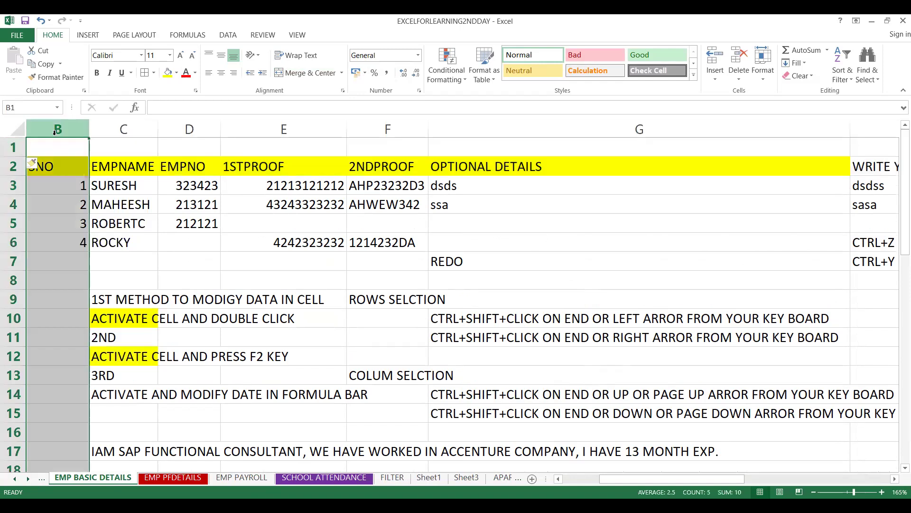
- Enter the title EMPLOYEE BASIC DETAILS in cell B1 above the header row
click(76, 144)
key(shift+Right)
key(shift+Right)
key(shift+Right)
key(shift+Right)
key(shift+Right)
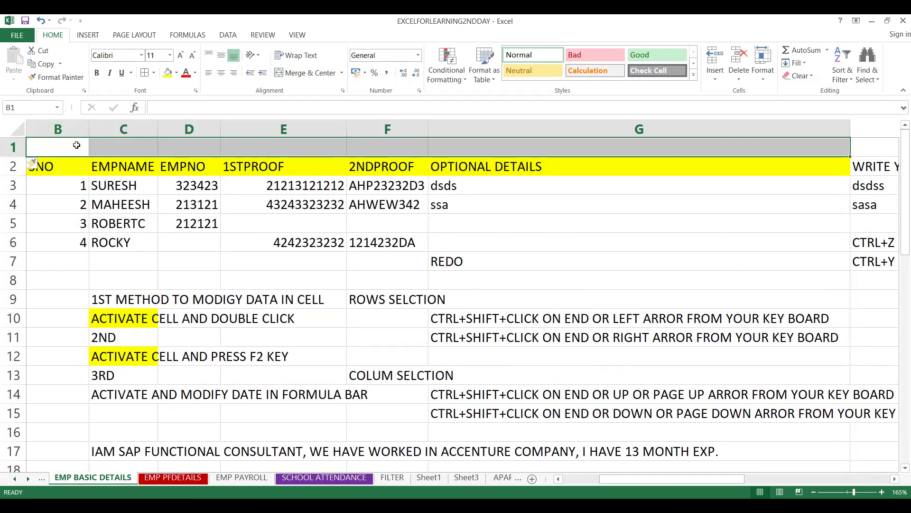
click(76, 145)
text(EMPL)
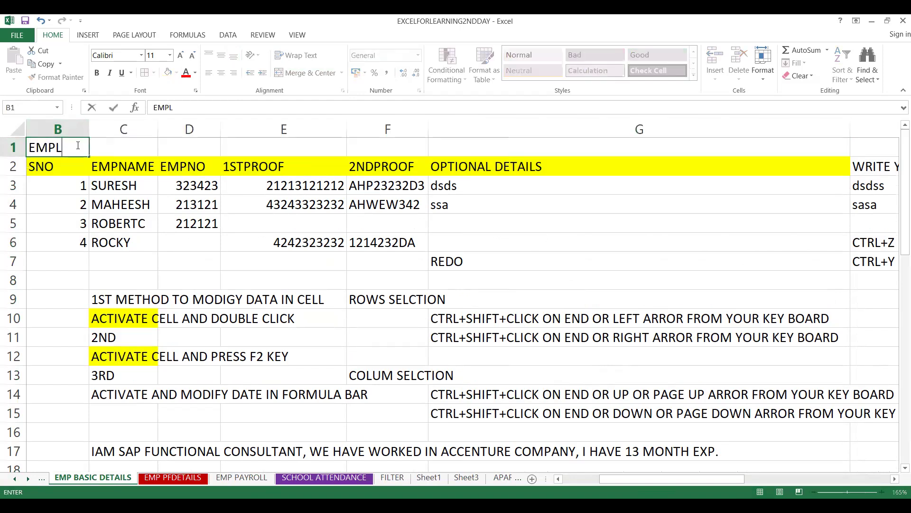
text(OYEE PAYRO)
key(BackSpace)
key(BackSpace)
key(BackSpace)
key(BackSpace)
key(BackSpace)
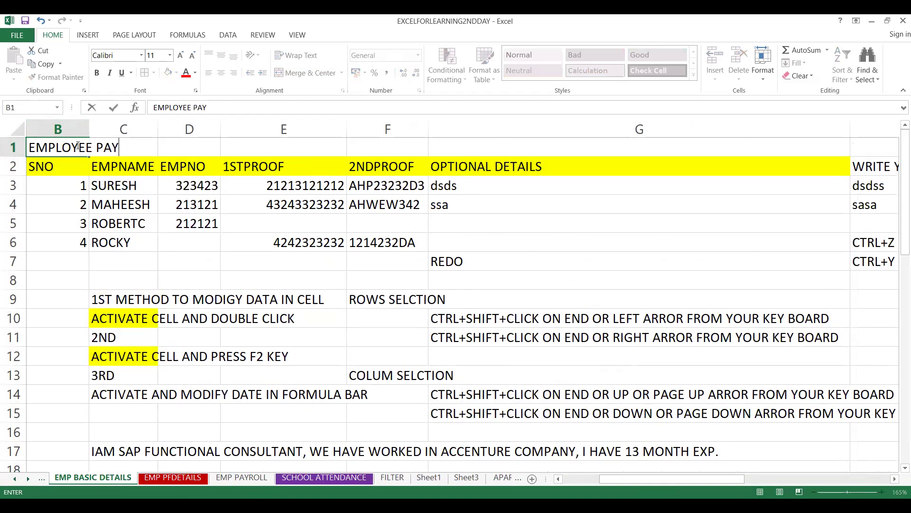
text(BASIC DETAILS)
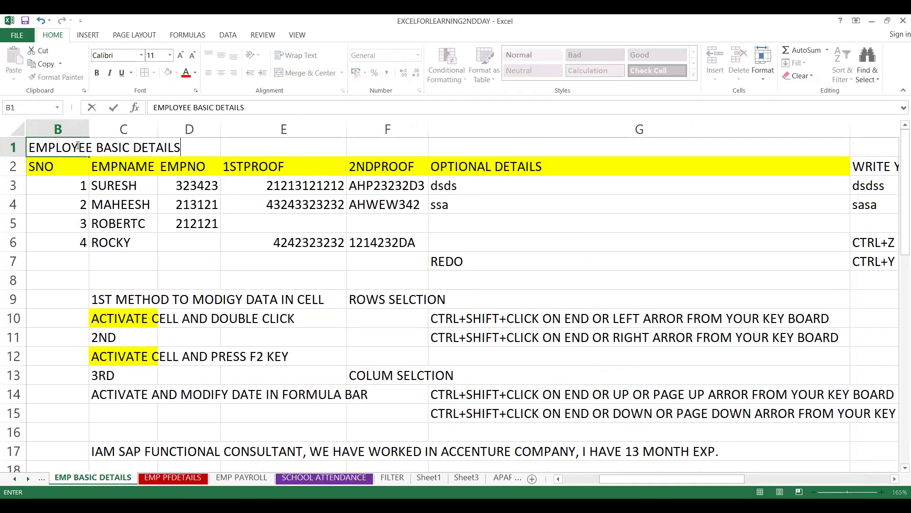
text( OF)
key(BackSpace)
key(BackSpace)
key(BackSpace)
key(BackSpace)
click(30, 166)
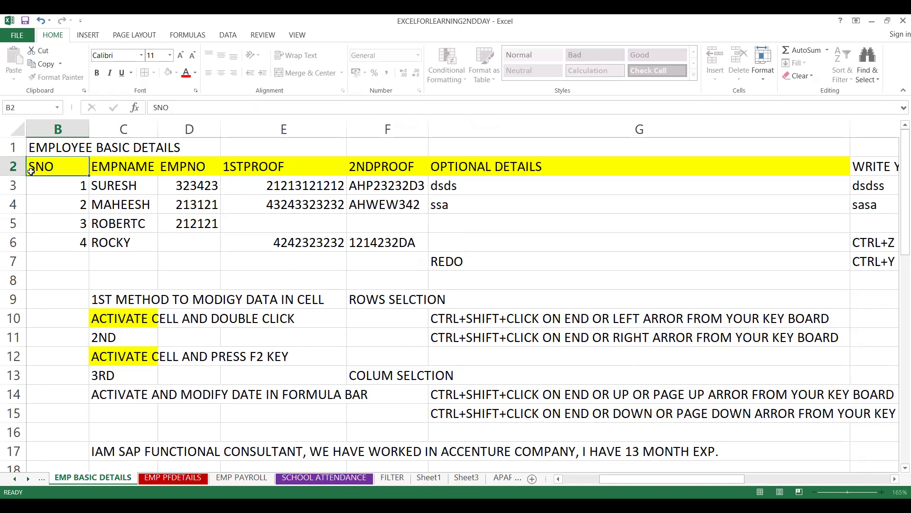
- Merge and center the title across B1:I1
click(41, 146)
key(shift+Right)
key(shift+Right)
key(shift+Right)
key(shift+Right)
key(shift+Right)
key(shift+Right)
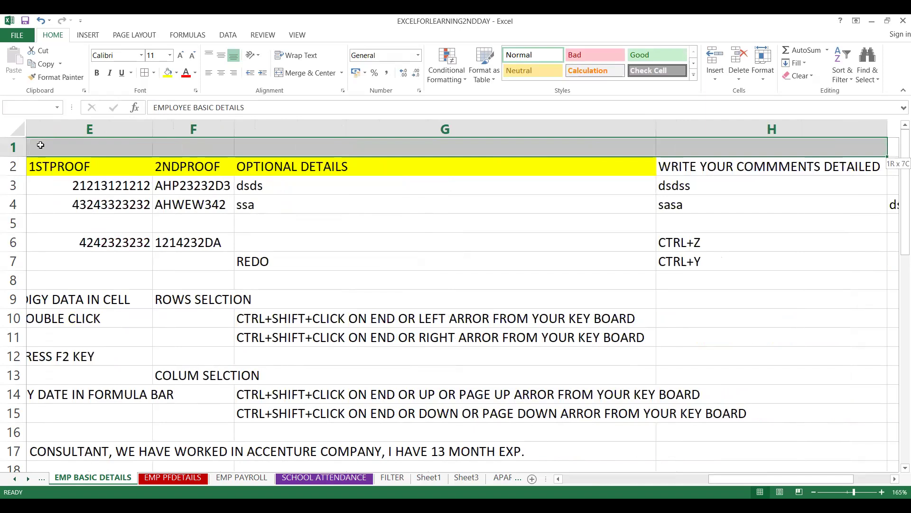
key(shift+Right)
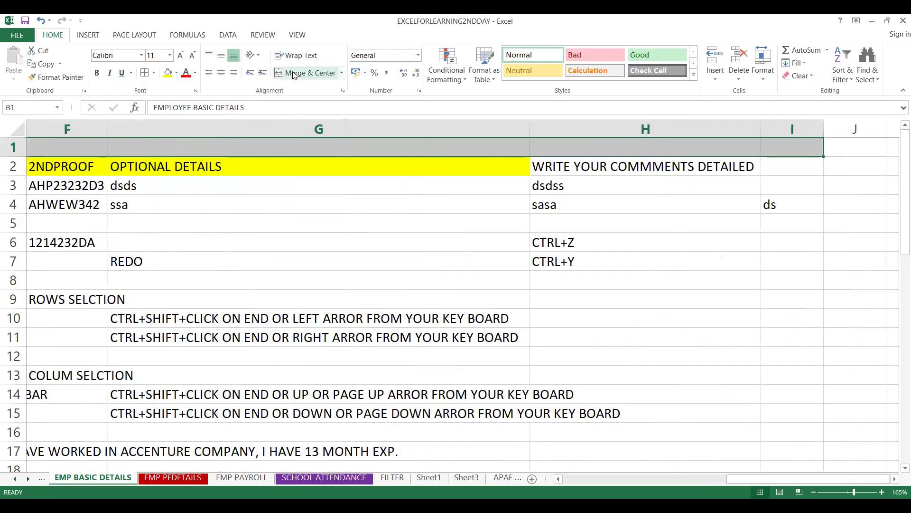
click(294, 73)
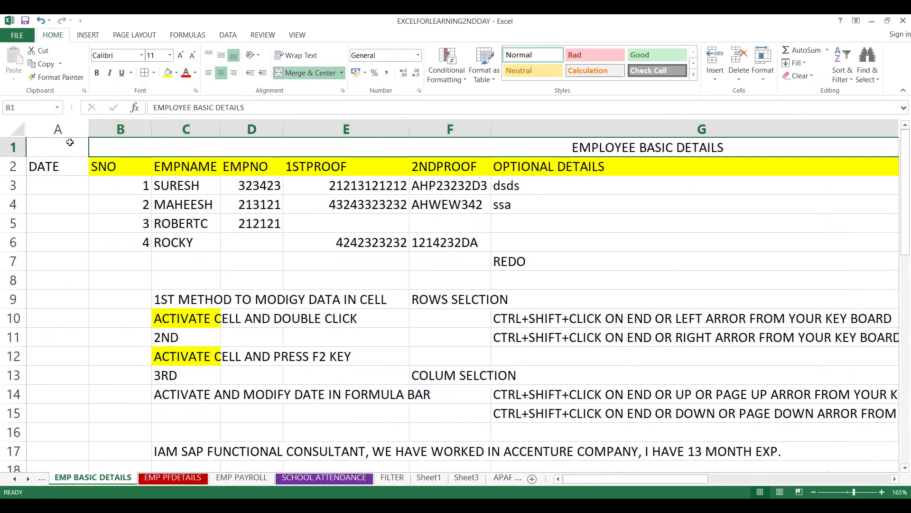
- Unmerge the title and merge and center it across A1:I1 so it also spans the DATE column
click(69, 142)
key(shift+Right)
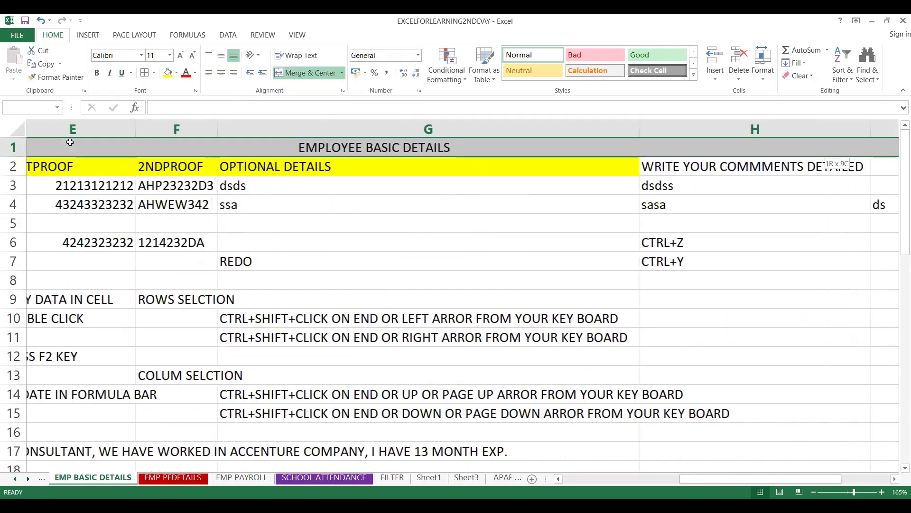
key(shift+Right)
key(shift+Right)
key(shift+Right)
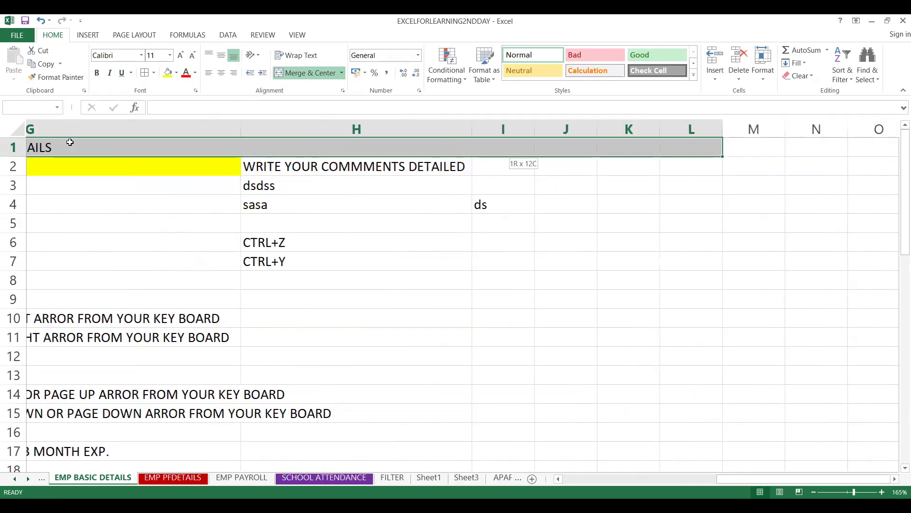
key(shift+Left)
key(shift+Left)
key(shift+Left)
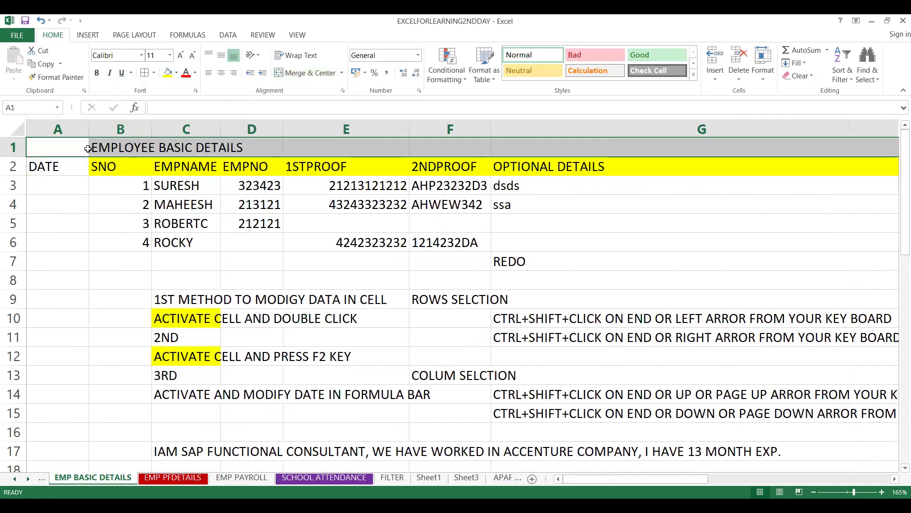
click(299, 72)
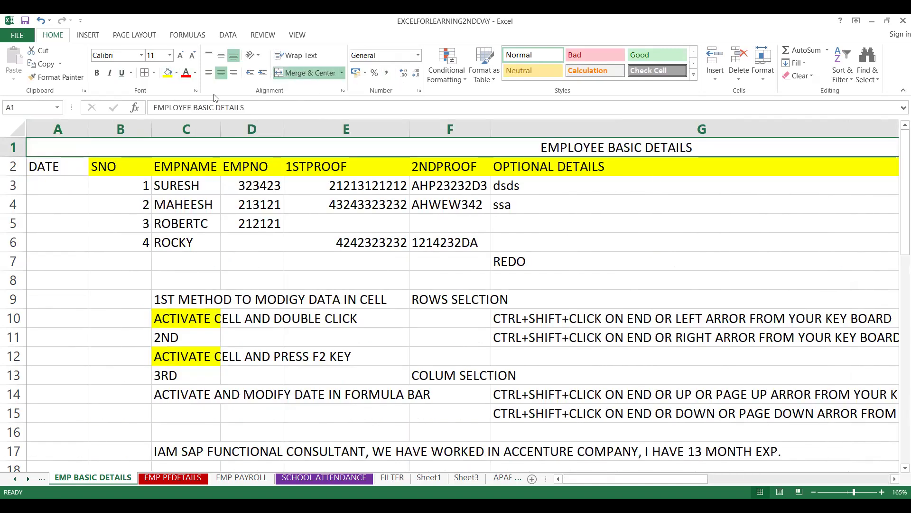
- Fill the merged title cell in row 1 with green and set its font color to white
click(167, 73)
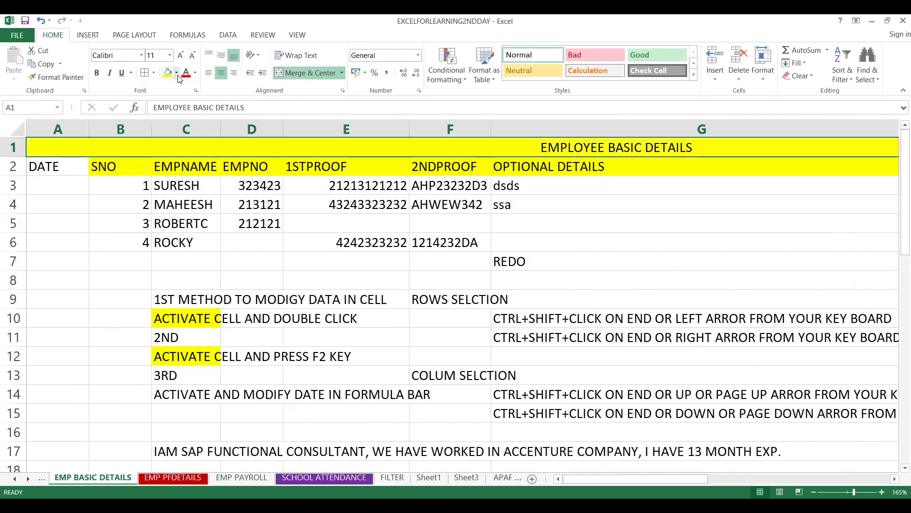
click(177, 73)
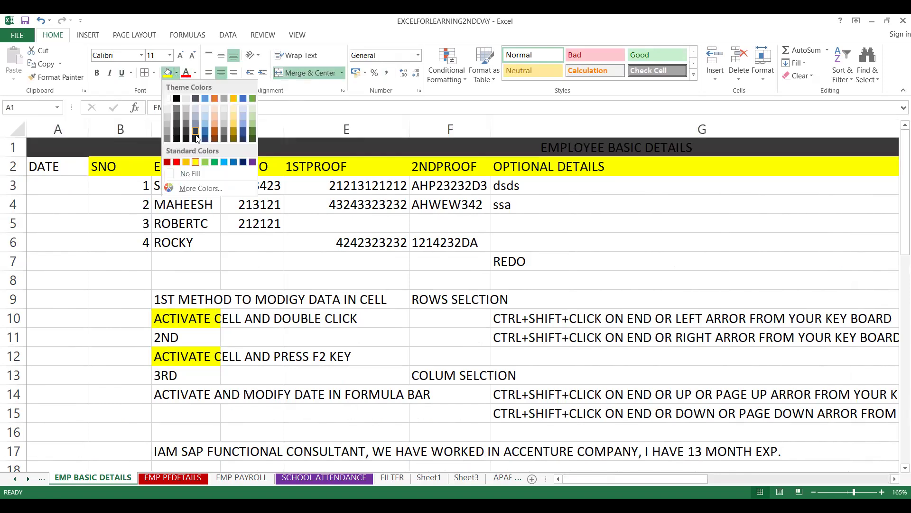
click(217, 162)
click(186, 72)
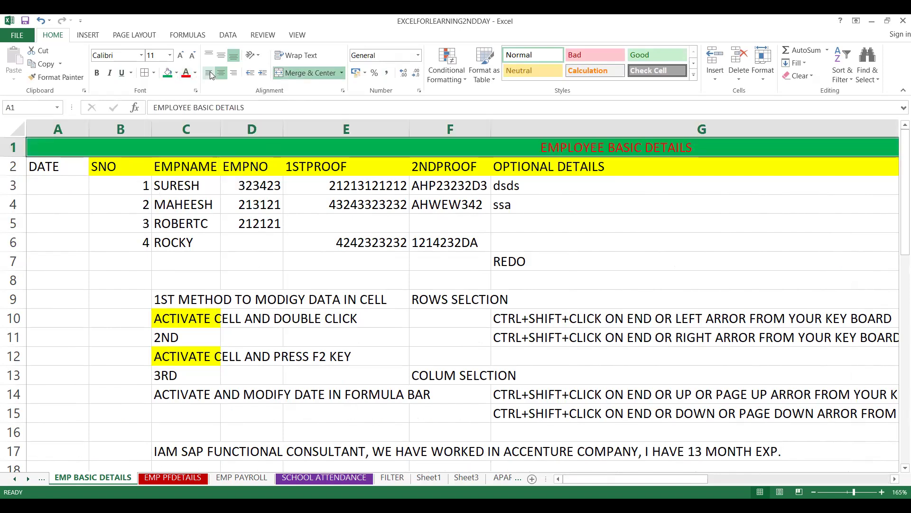
click(195, 74)
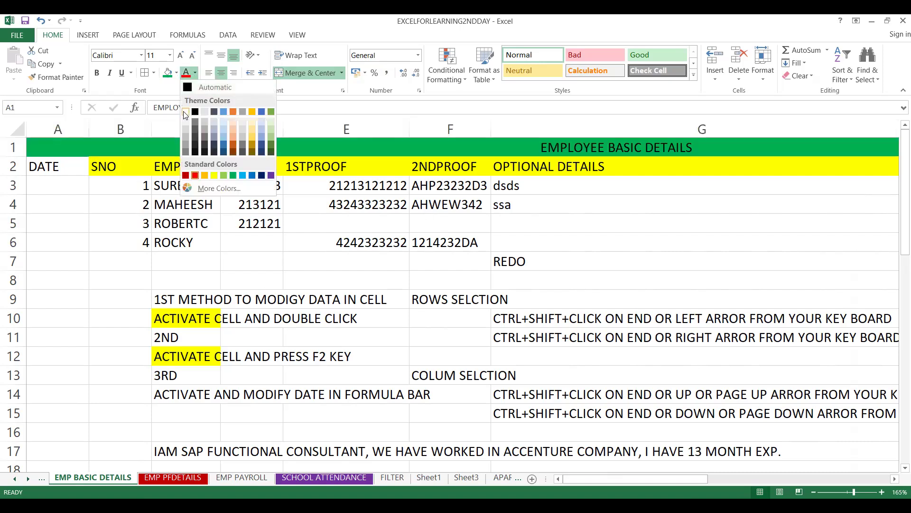
click(185, 113)
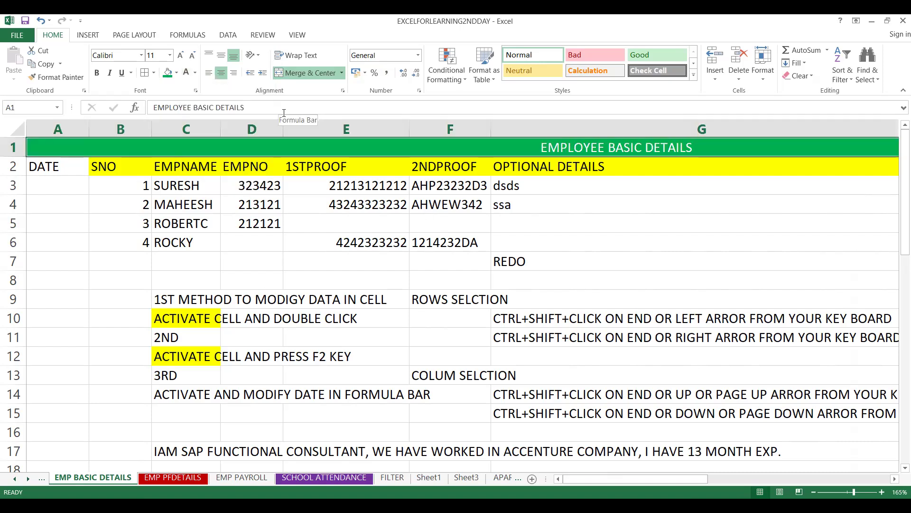
- Make the EMPLOYEE BASIC DETAILS title bold and italic
click(284, 112)
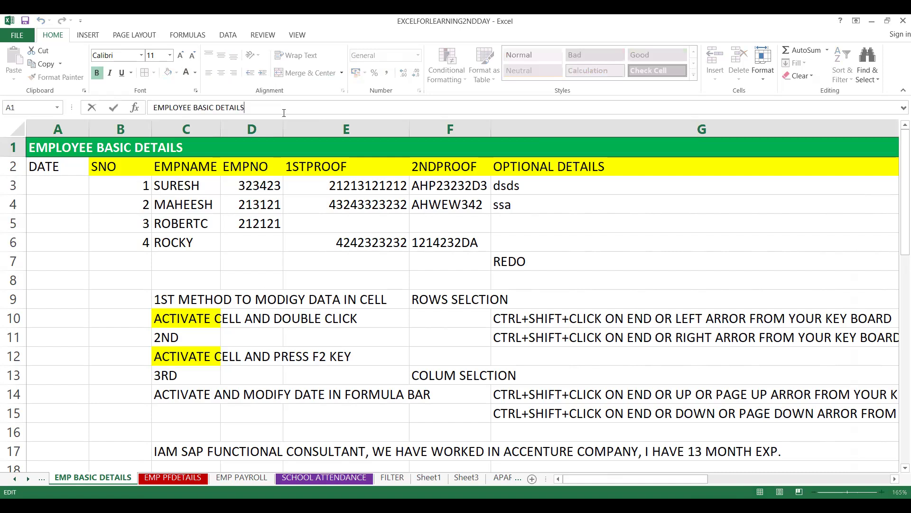
click(197, 156)
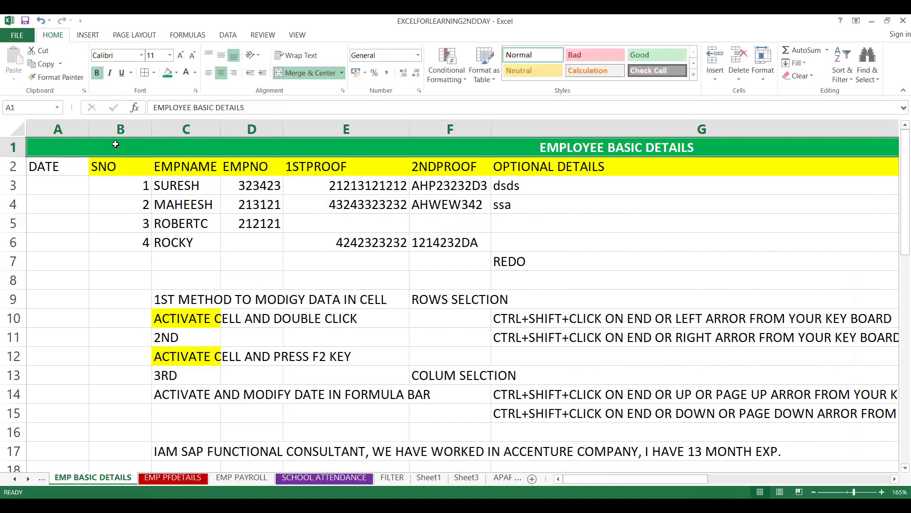
click(110, 72)
click(222, 188)
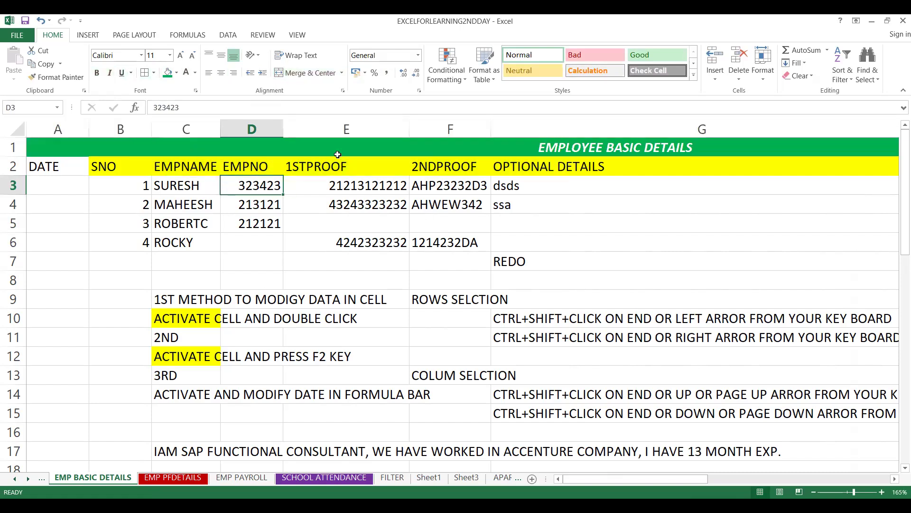
click(338, 155)
scroll(338, 155, right, 5)
scroll(338, 155, left, 4)
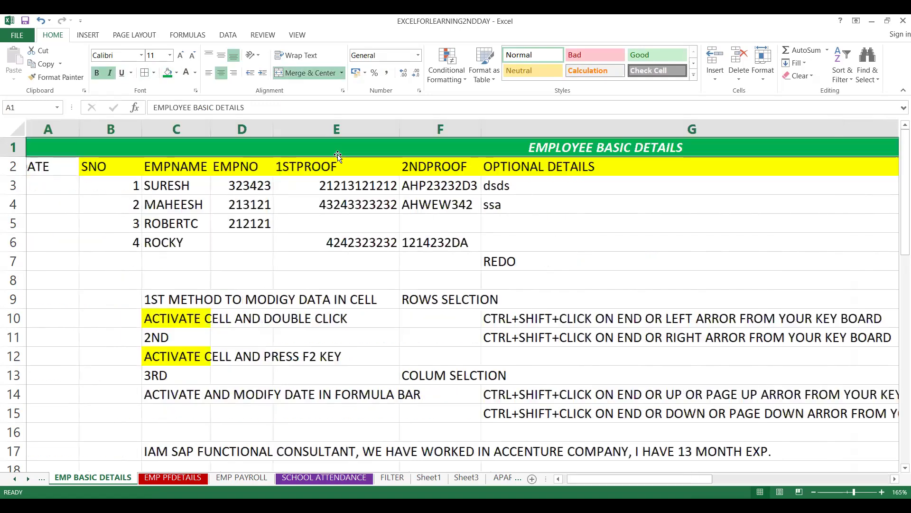
scroll(338, 154, left, 1)
scroll(338, 154, right, 5)
scroll(338, 155, left, 5)
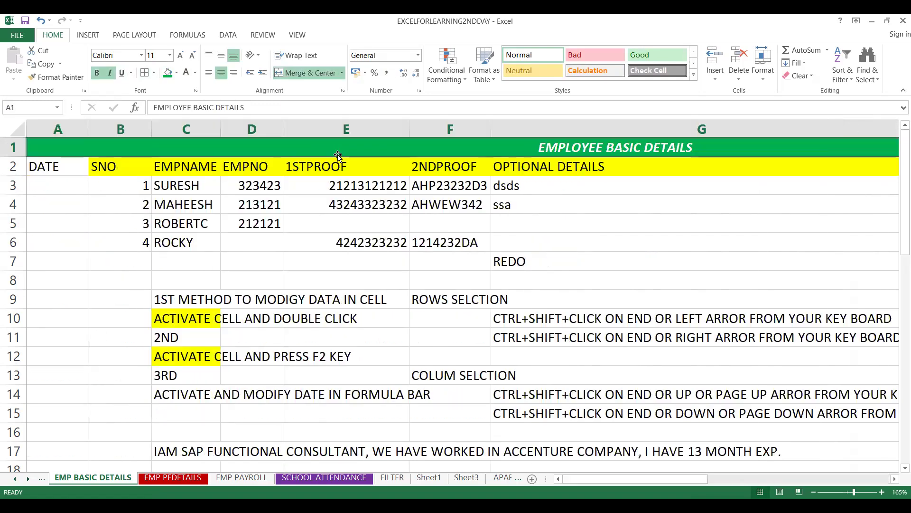
- Apply borders to all cells of the employee table in A2:I7
key(Right)
key(Down)
key(Left)
key(Left)
key(Left)
key(Left)
key(Left)
key(Left)
key(Left)
key(Left)
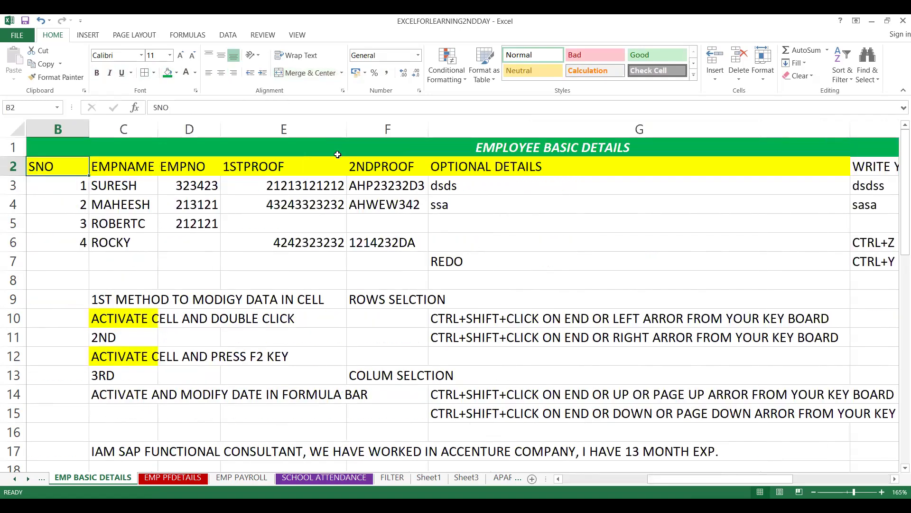
key(Left)
key(shift+Down)
key(shift+Down)
key(shift+Down)
key(shift+Down)
key(shift+Down)
key(shift+Up)
key(shift+Down)
key(shift+Right)
key(shift+Right)
key(shift+Right)
key(shift+Right)
key(shift+Right)
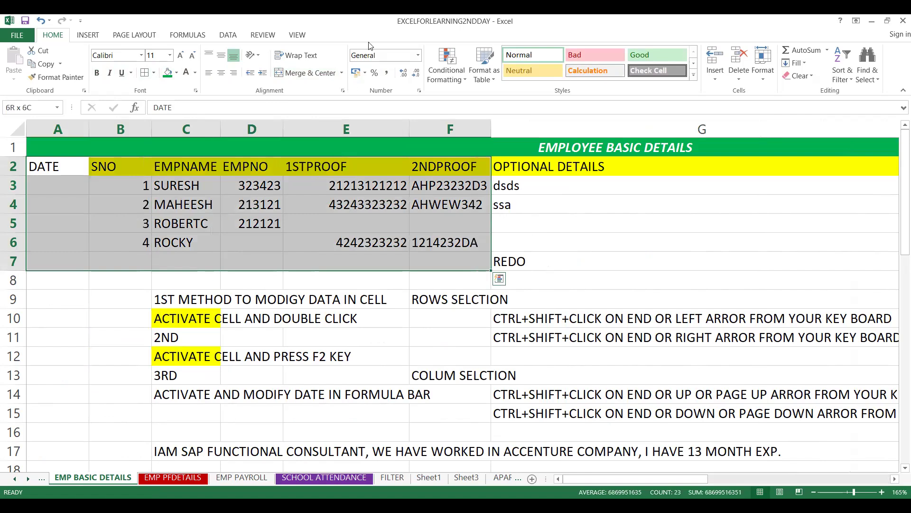
key(shift+Right)
key(shift+Right)
key(shift+Right)
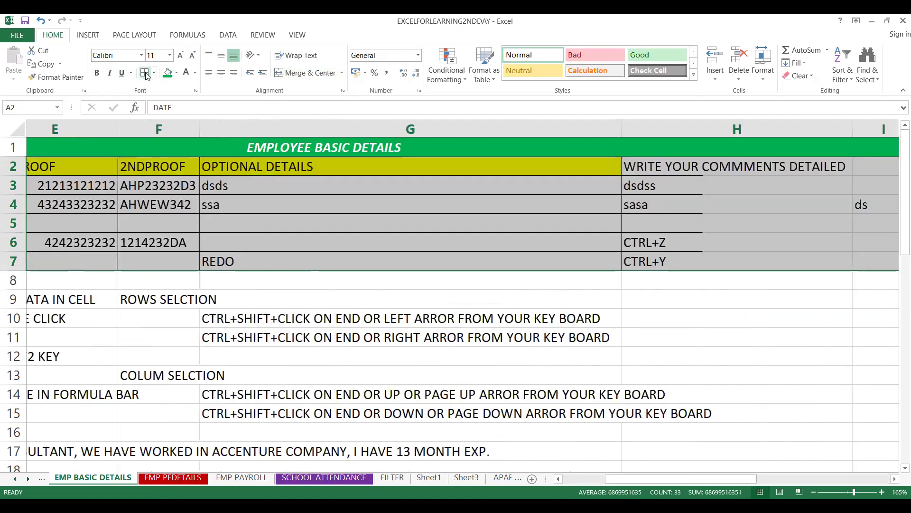
- Look through the workbook's sheets for another table without a title row, finishing on the FILTER sheet
click(165, 210)
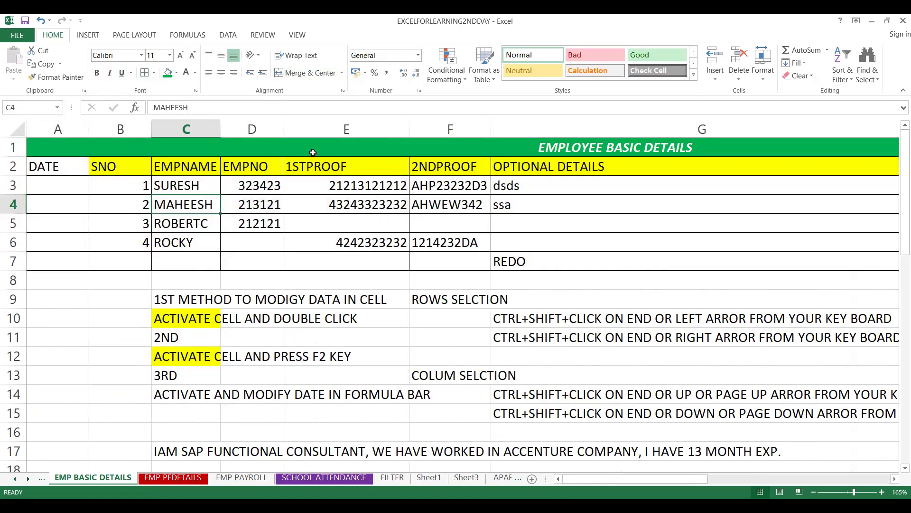
click(648, 152)
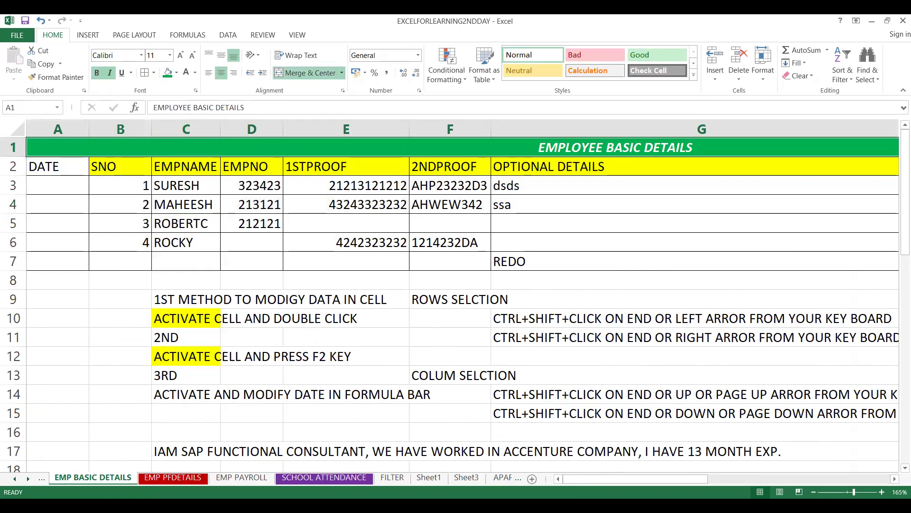
click(290, 478)
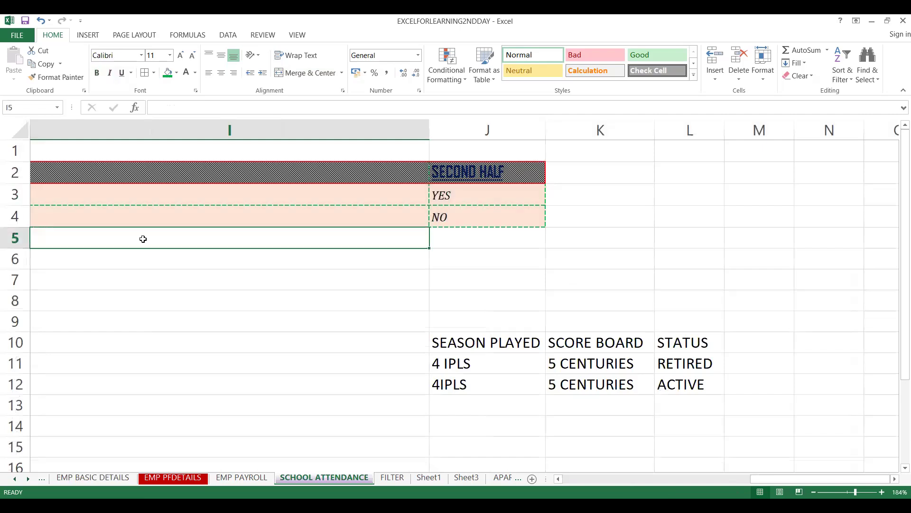
key(Home)
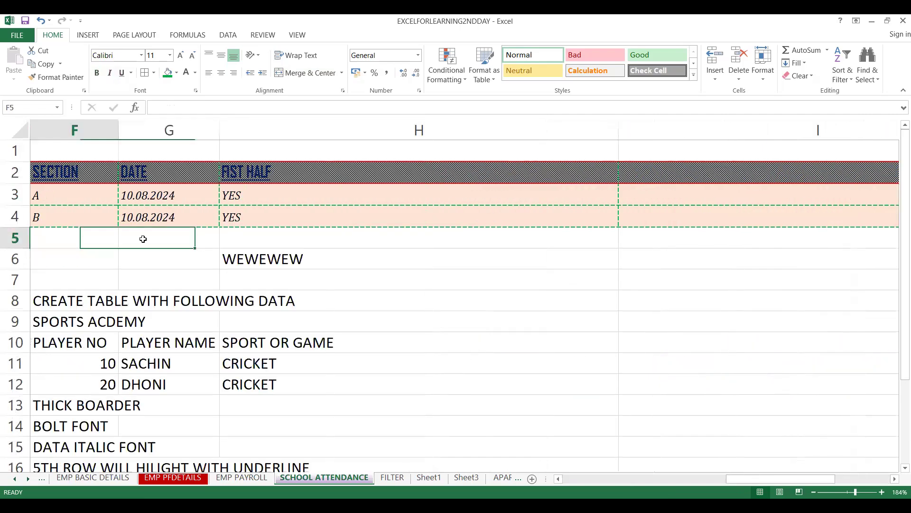
click(429, 478)
click(458, 479)
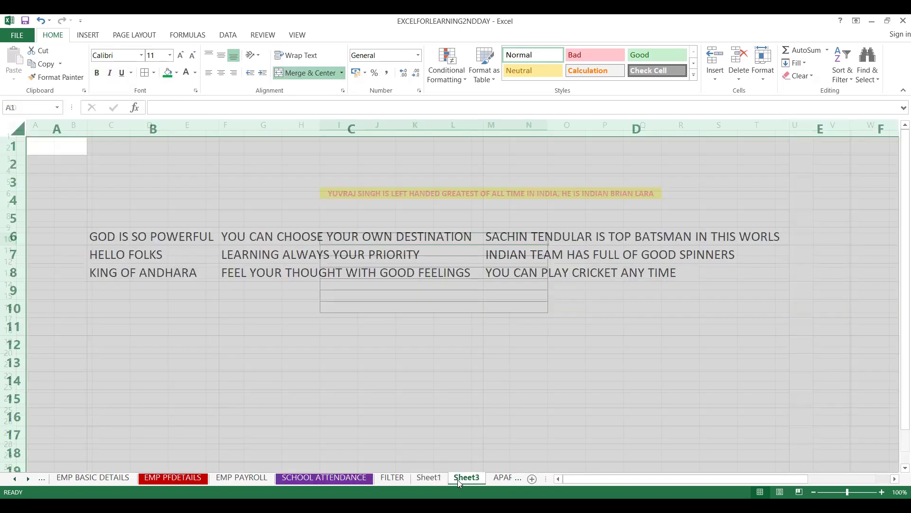
click(493, 479)
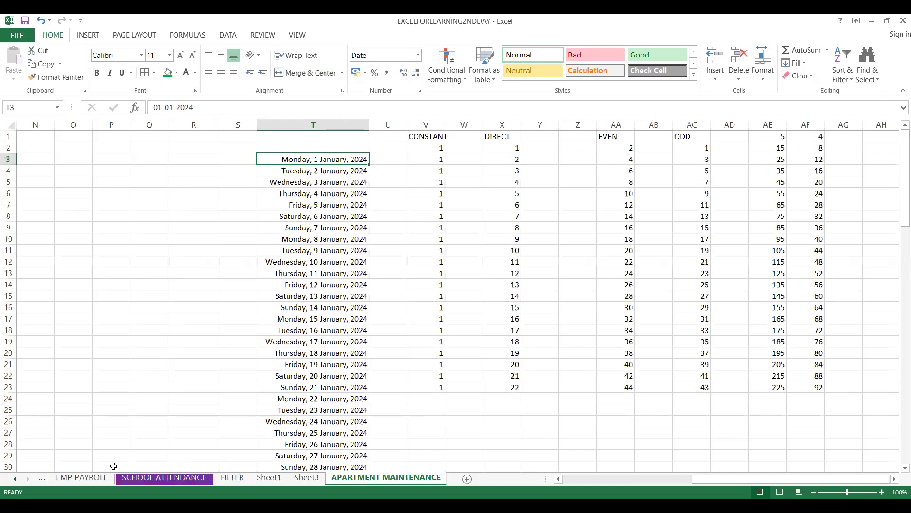
click(15, 479)
click(14, 478)
click(14, 479)
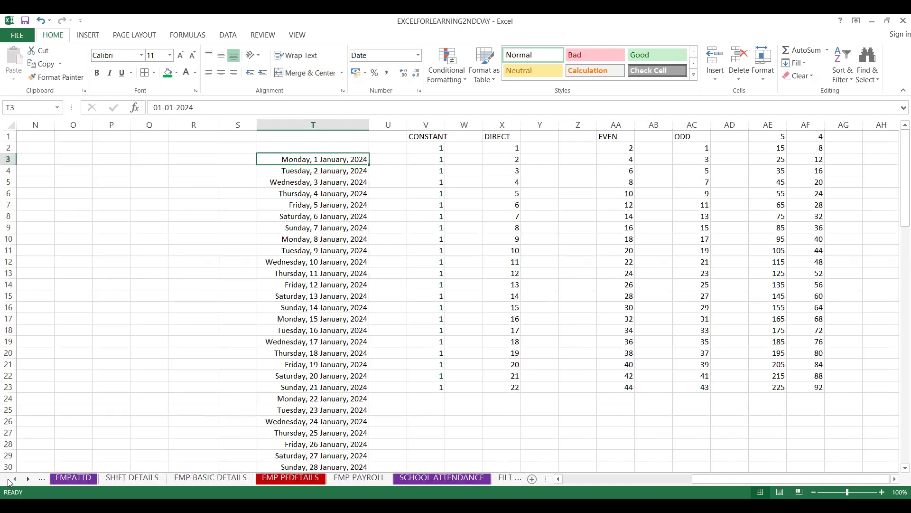
click(87, 476)
click(121, 477)
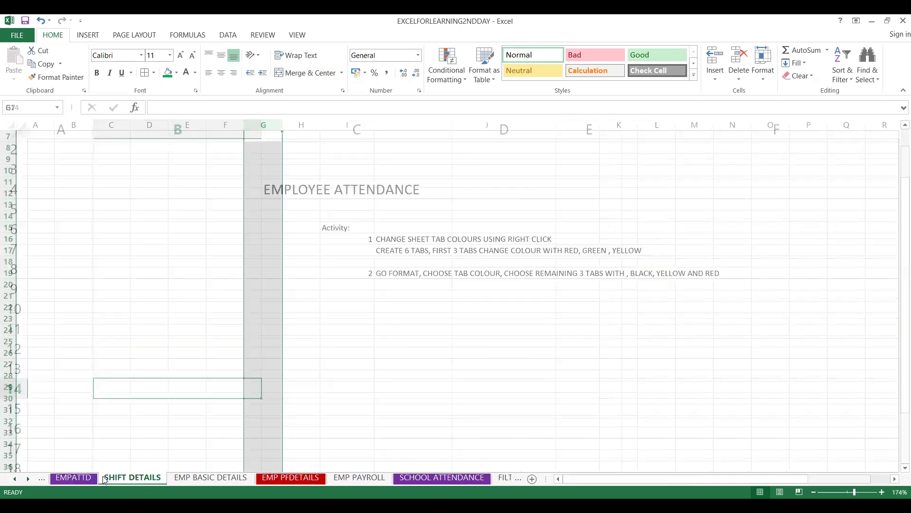
click(179, 477)
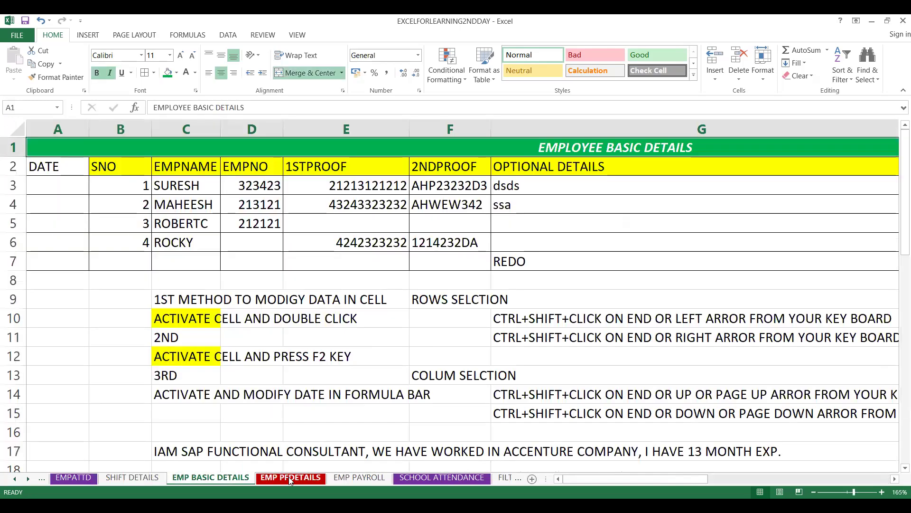
click(297, 477)
click(363, 478)
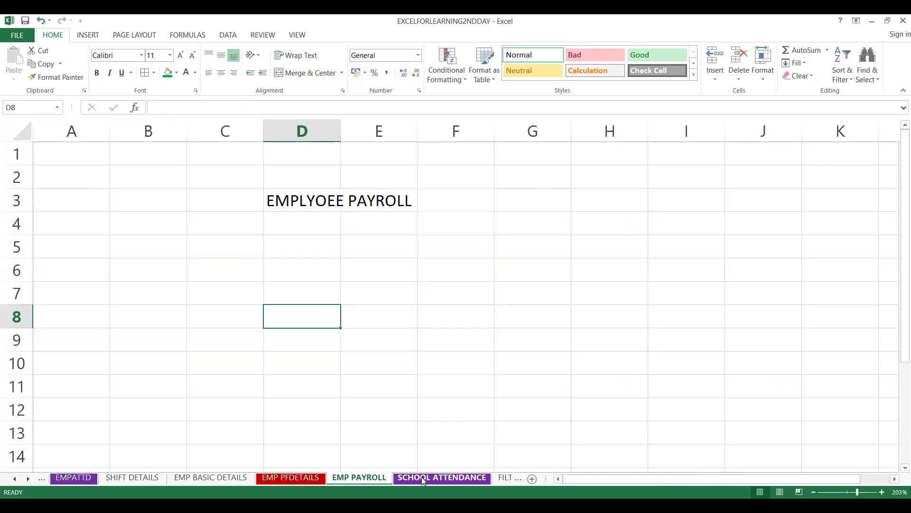
click(428, 478)
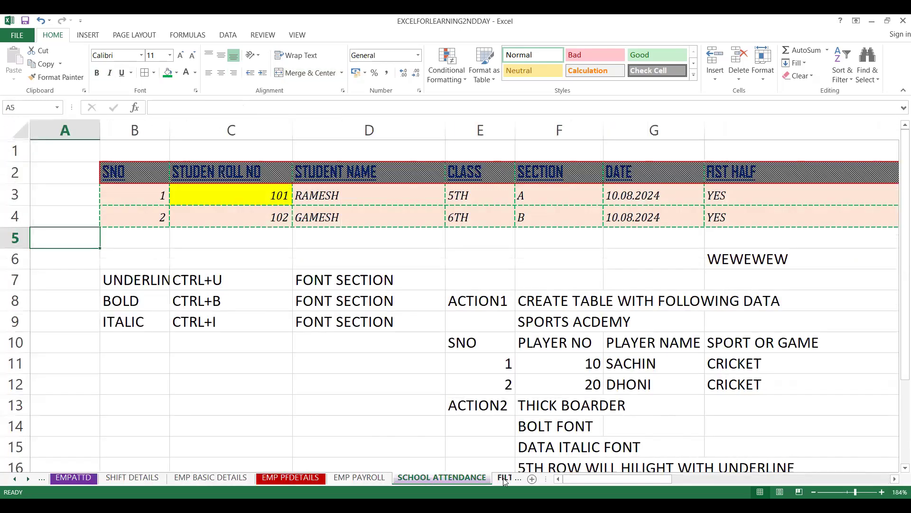
click(503, 477)
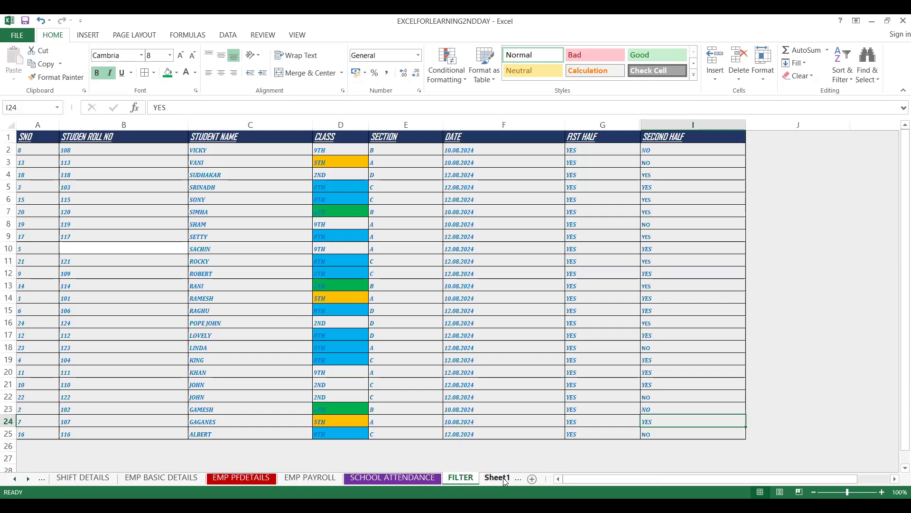
- Insert a blank row above the student table's header row on the FILTER sheet
click(35, 135)
click(8, 138)
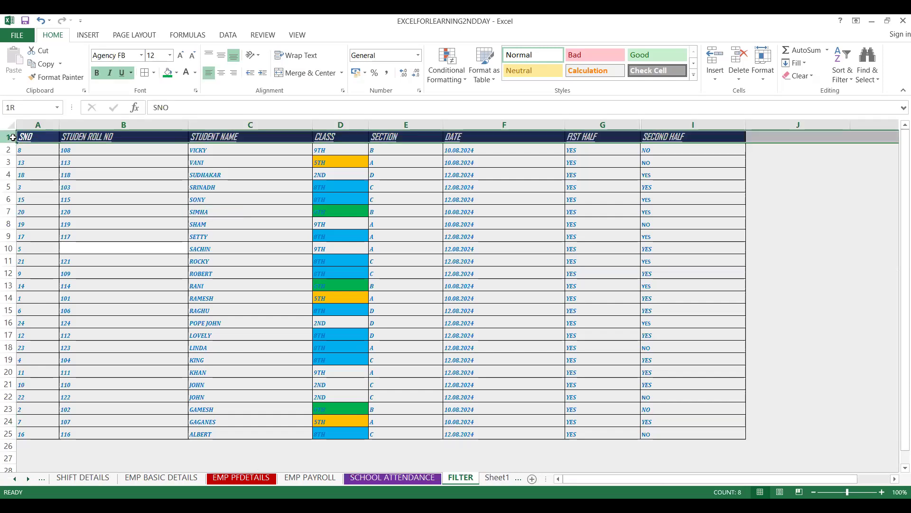
right_click(51, 137)
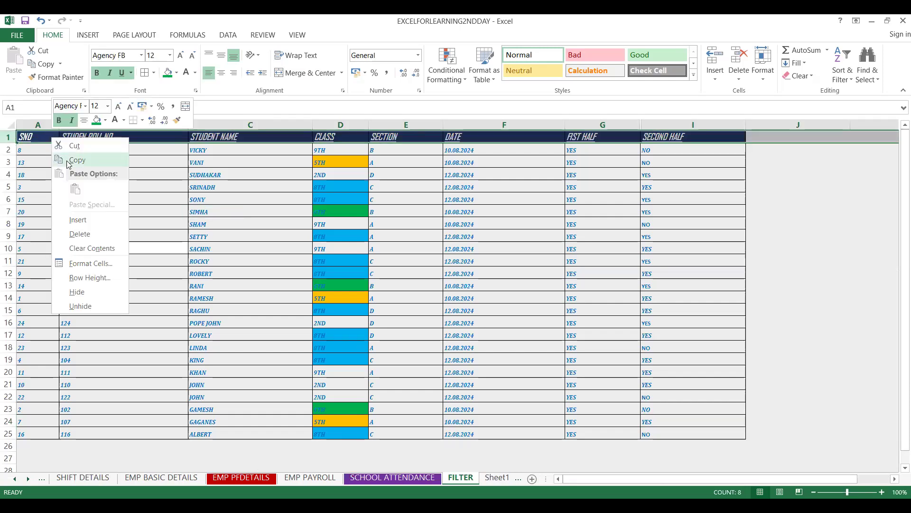
click(78, 219)
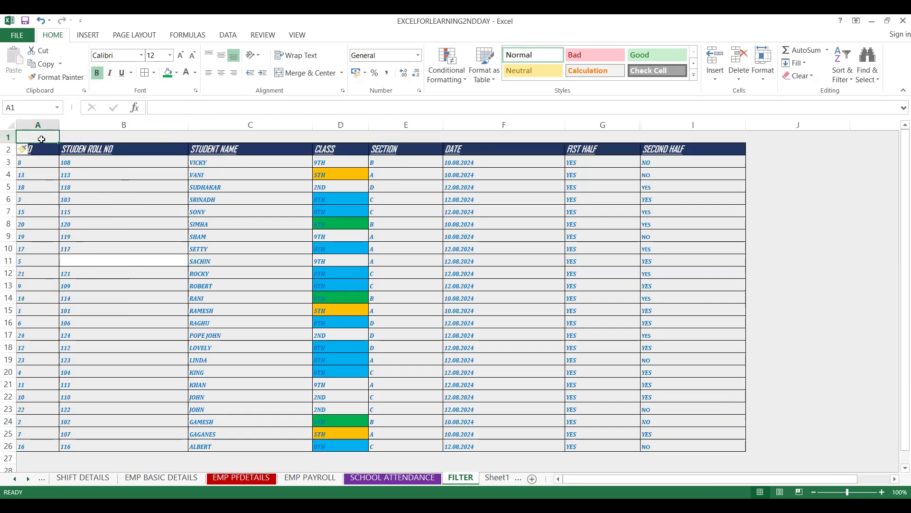
- Enter the title SCHOOL ATTENDANCE DETAILS ON HIGH LEVEL in cell A1
text(SCHO)
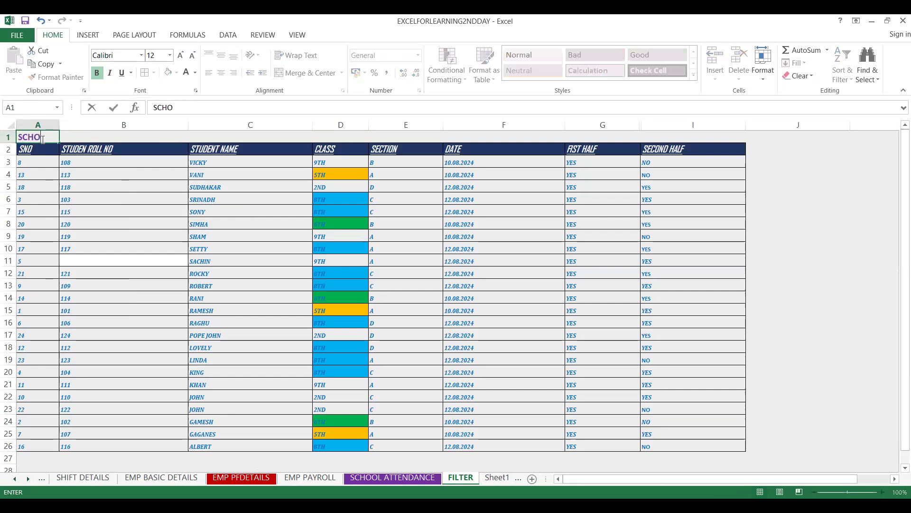
text(OL ATTENDANCE DETAILS ON H)
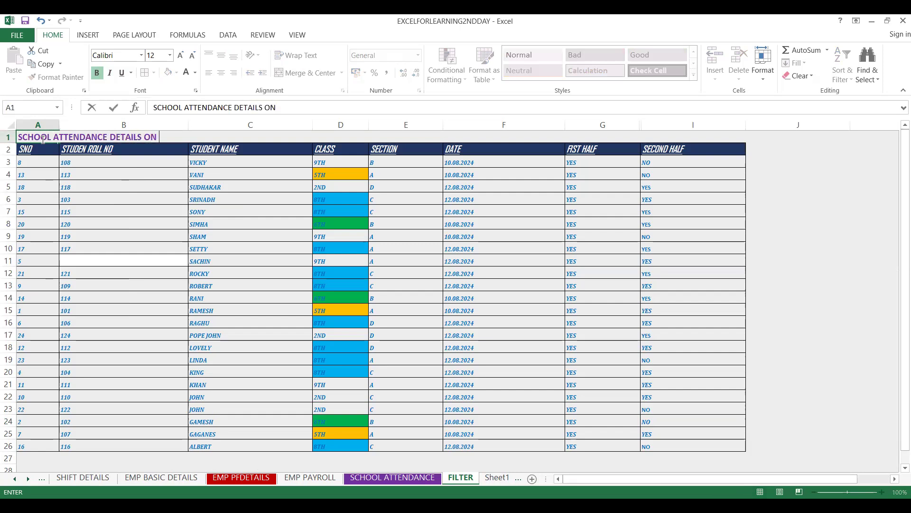
key(BackSpace)
key(BackSpace)
text(HIG)
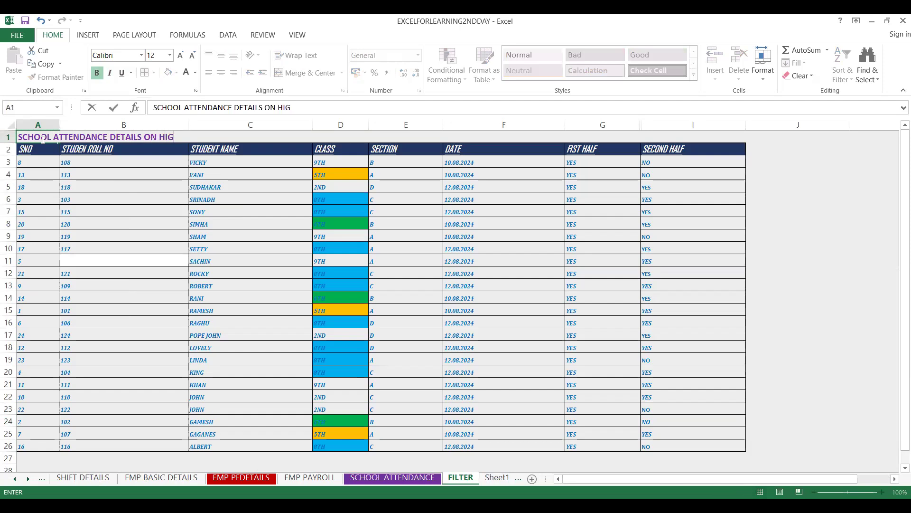
text(H LEVE)
drag(11, 187, 36, 134)
- Merge cells A1:I1 with the plain Merge Cells option, without centering the title
click(36, 135)
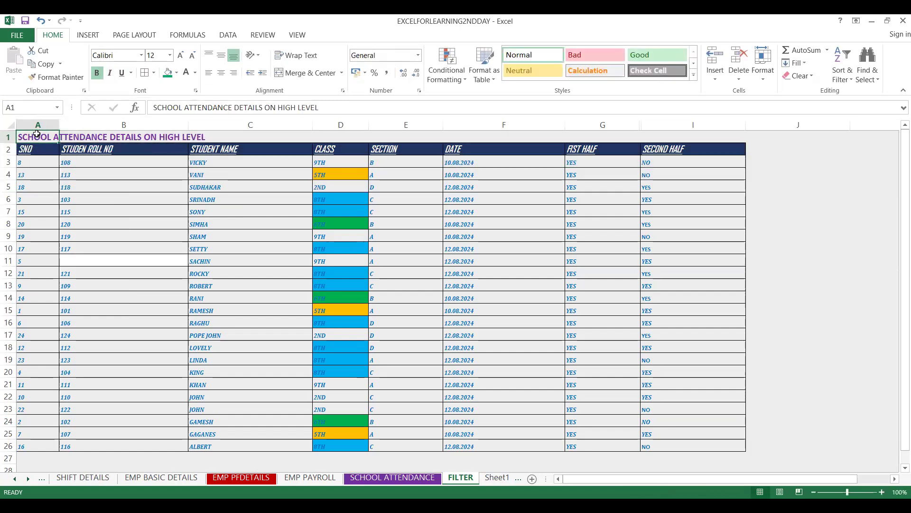
key(shift+Right)
key(shift+Right)
key(shift+Right)
key(shift+Right)
key(shift+Right)
key(shift+Right)
key(shift+Right)
key(shift+Right)
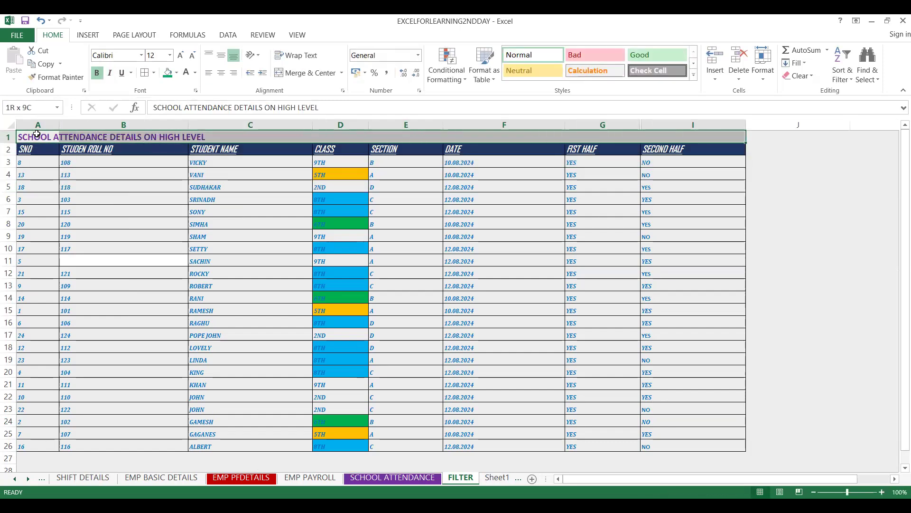
click(342, 73)
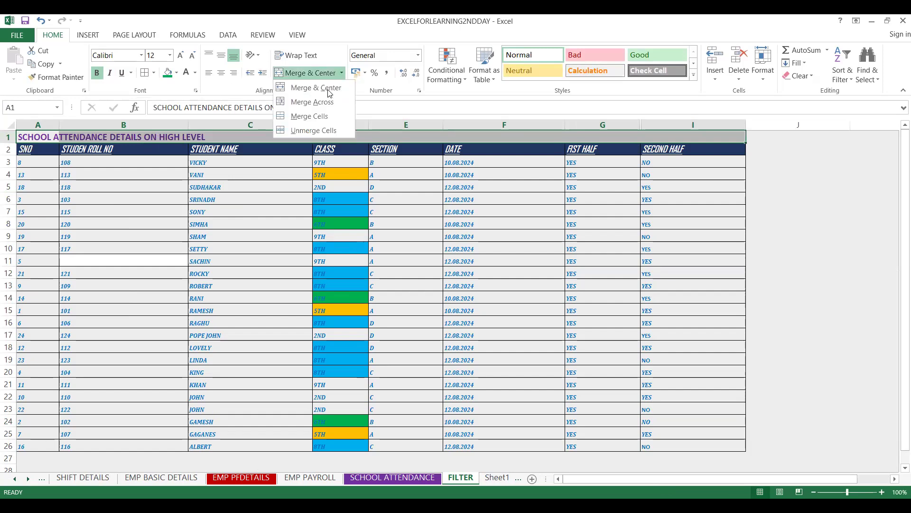
click(316, 117)
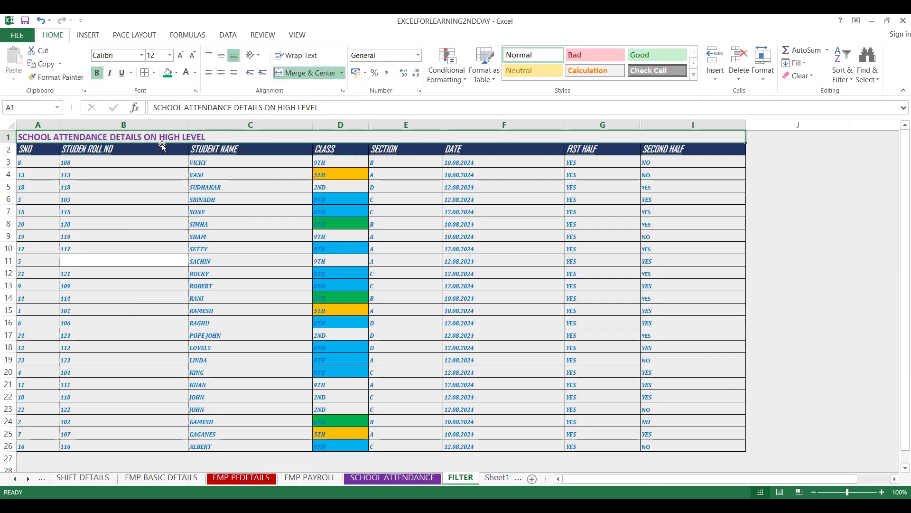
- Unmerge the attendance title and merge and center it across A1:I1 instead
click(256, 194)
click(242, 137)
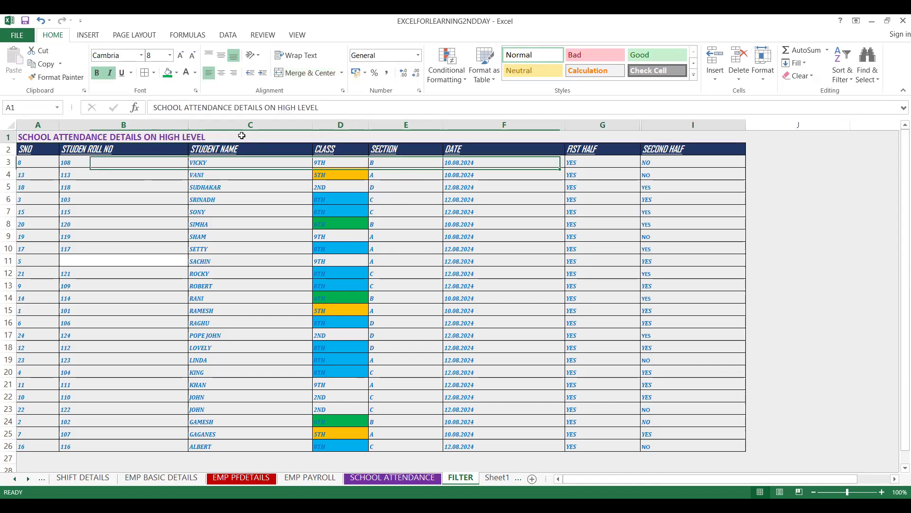
click(319, 73)
click(320, 73)
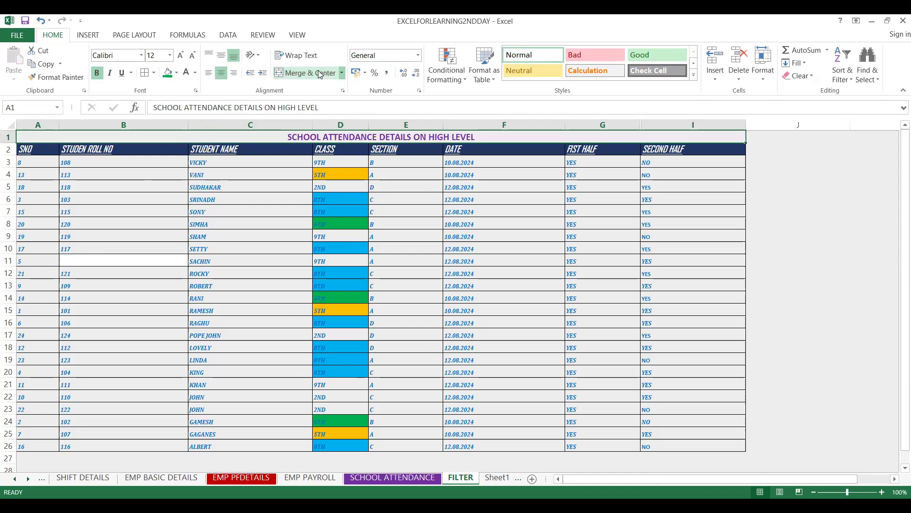
- Fill the merged attendance title cell with green and set its font color to white
click(167, 73)
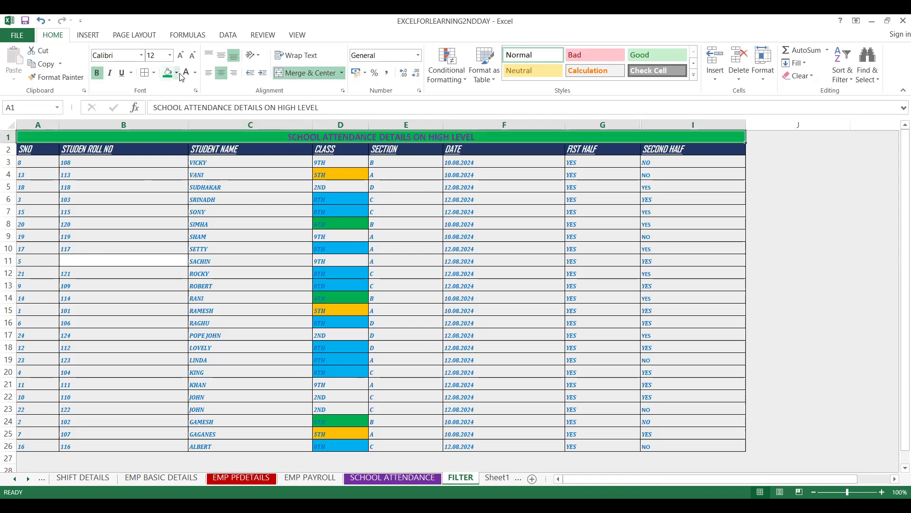
click(195, 72)
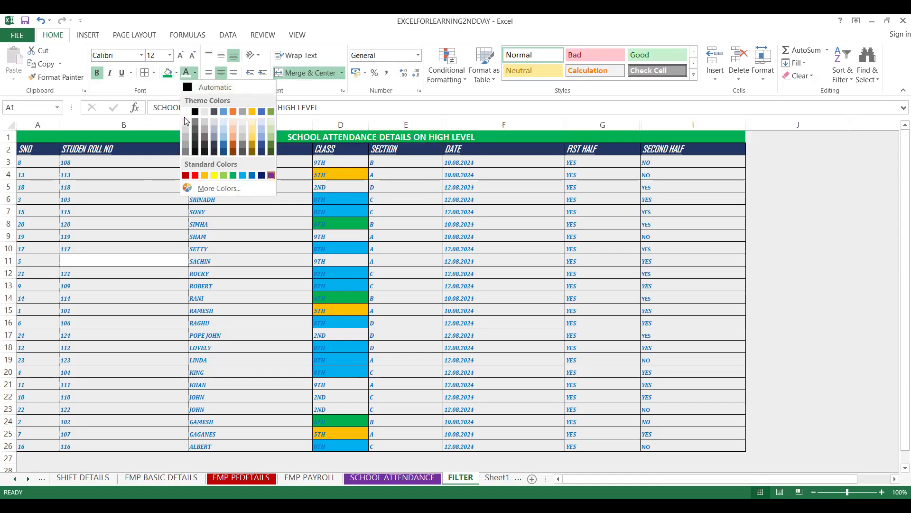
click(186, 123)
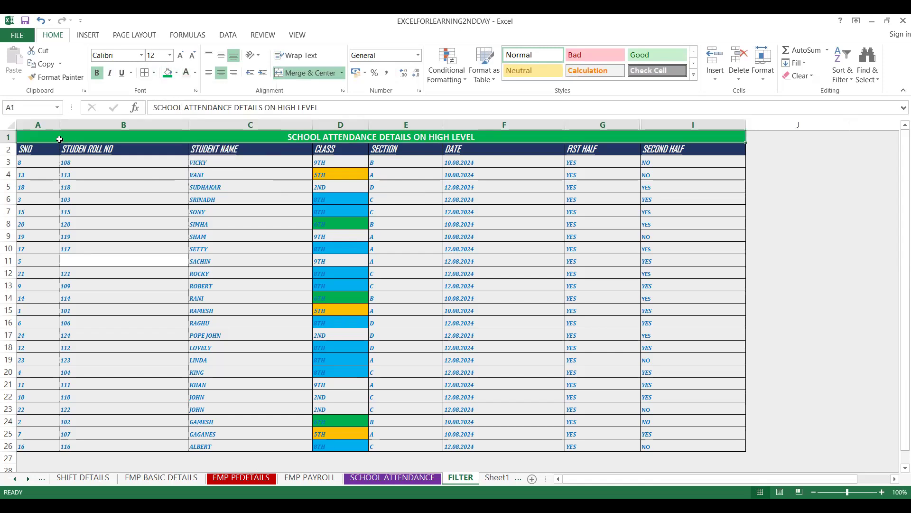
click(126, 252)
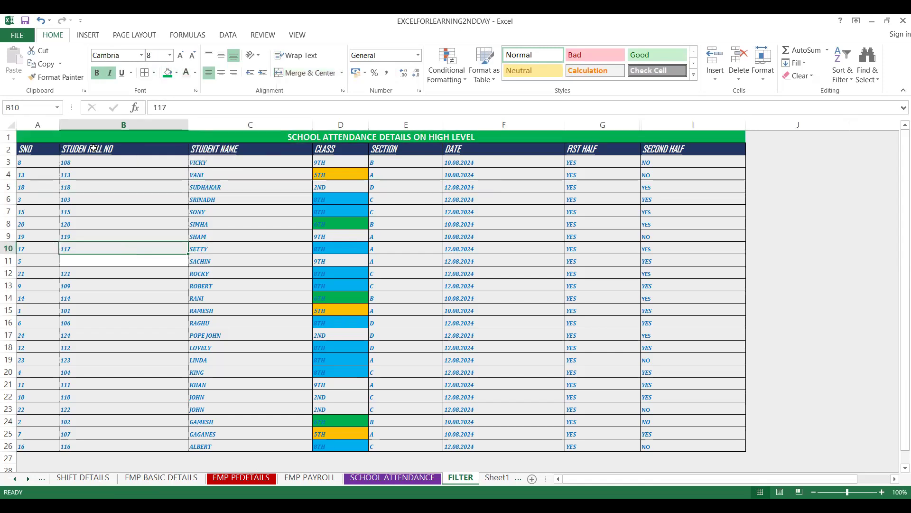
click(89, 134)
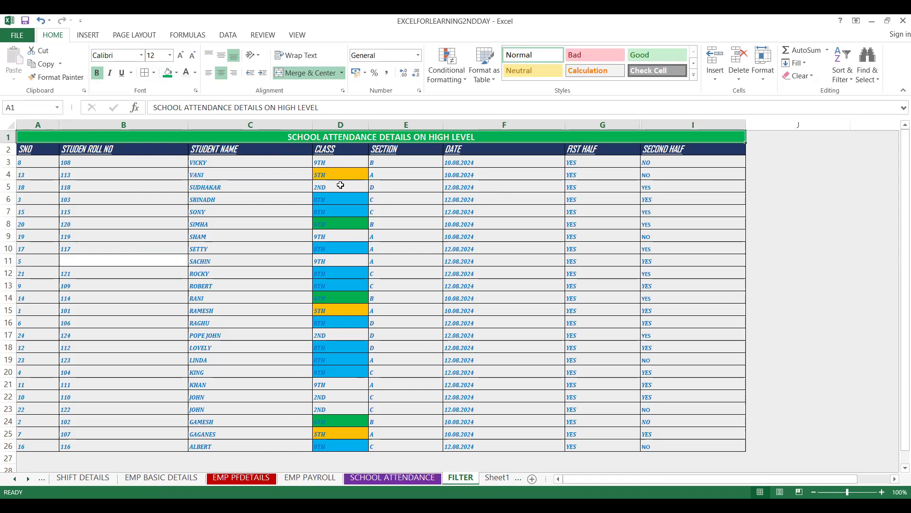
- Select the whole attendance table, including its merged title row, and turn on Filter for it
click(150, 165)
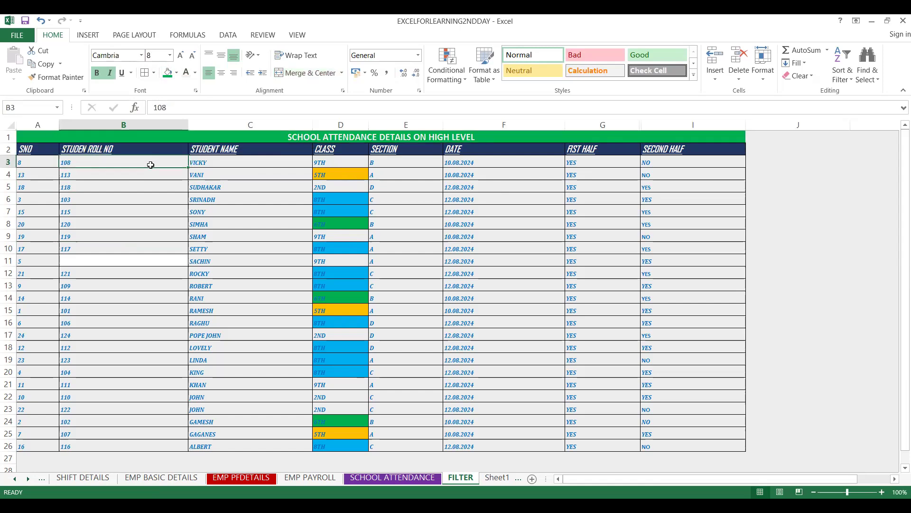
key(ctrl+a)
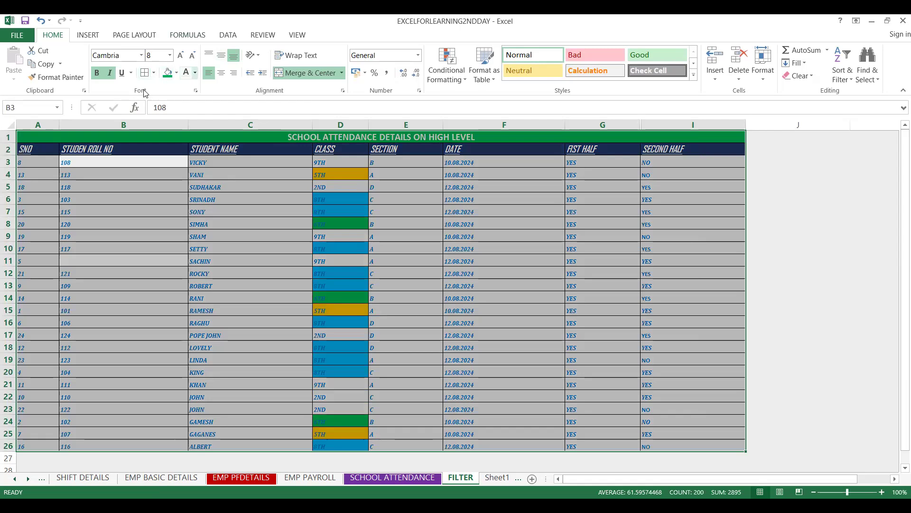
click(227, 38)
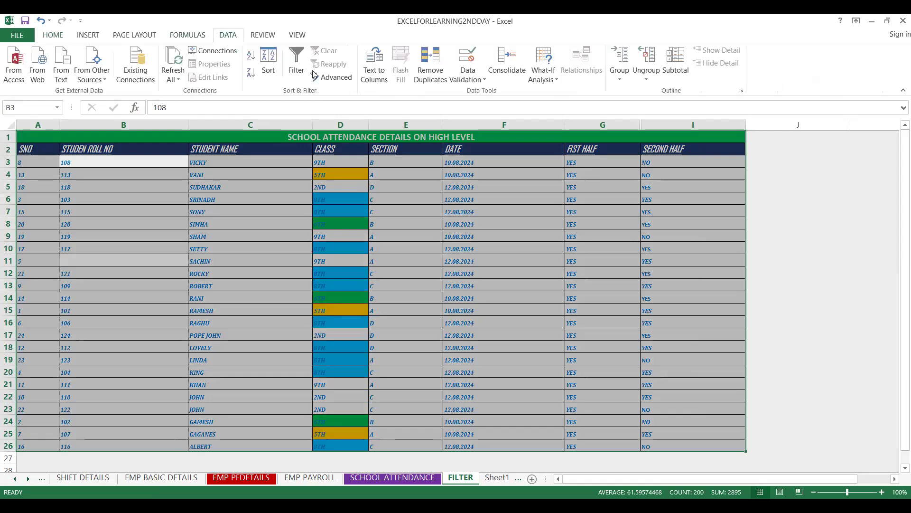
click(295, 72)
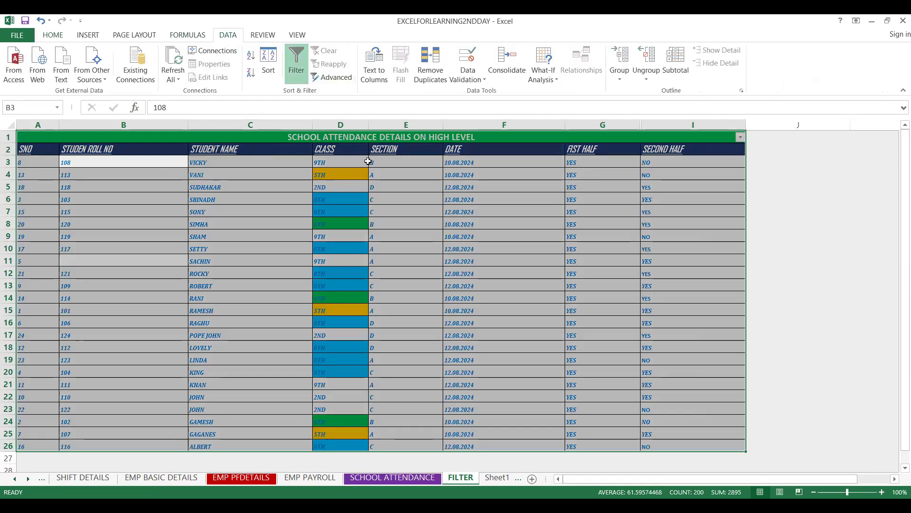
click(293, 52)
click(292, 51)
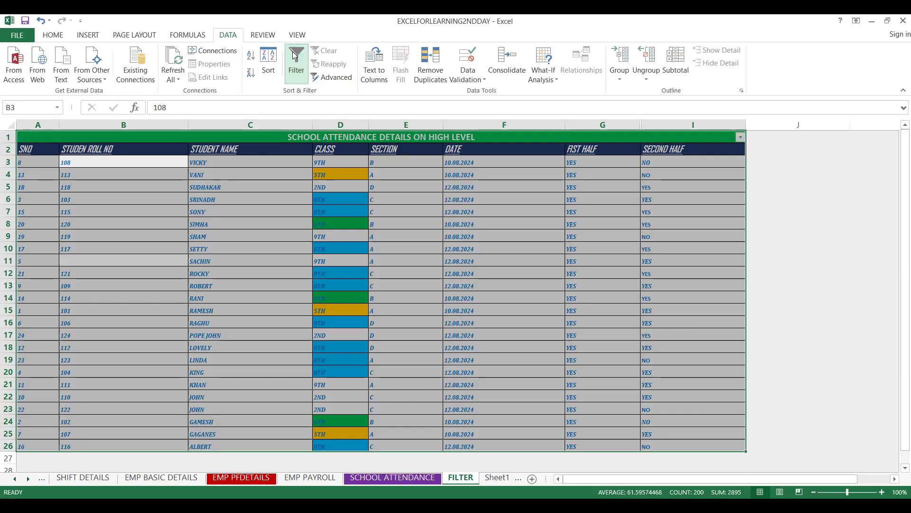
click(277, 194)
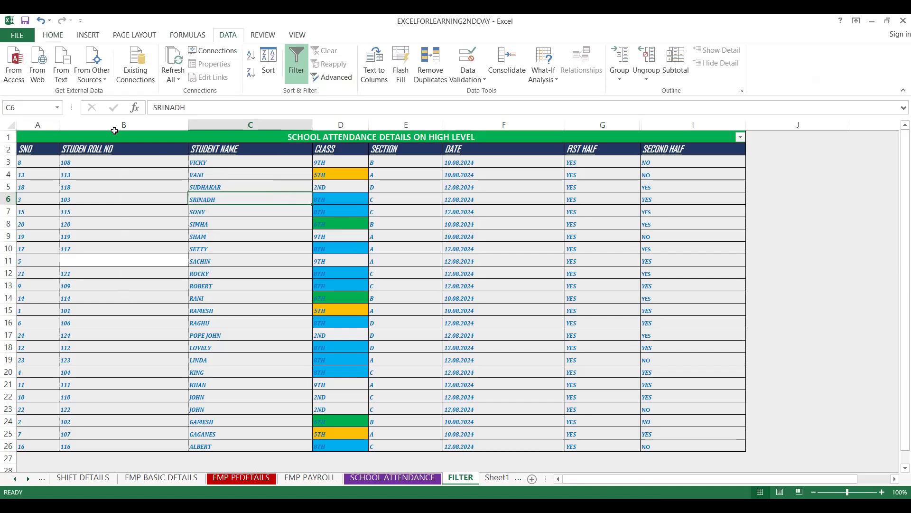
- Remove the filter from the merged title row and apply it to the column header row A2:I2 instead
click(33, 151)
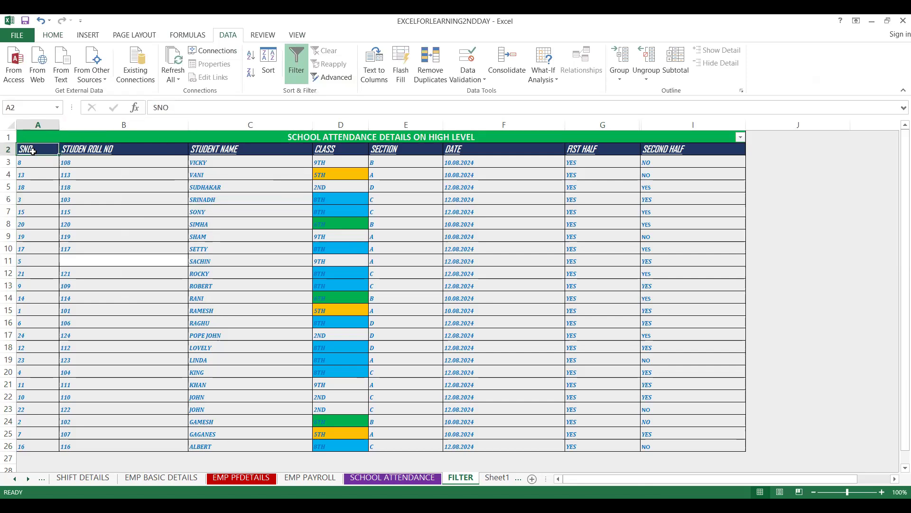
drag(32, 151, 693, 150)
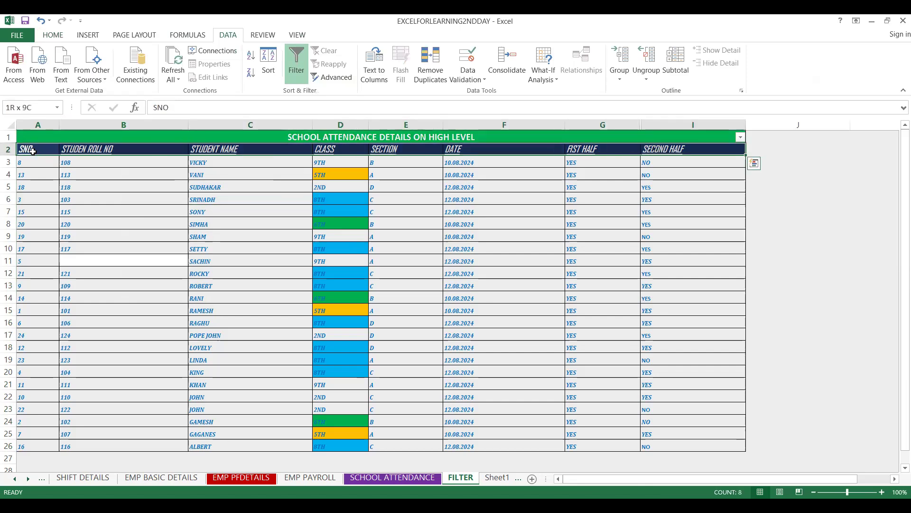
click(302, 72)
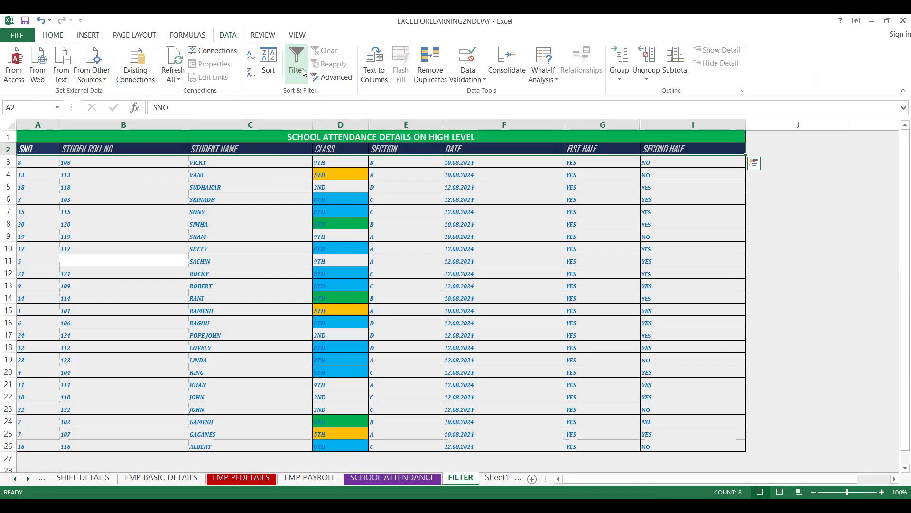
click(302, 72)
click(397, 214)
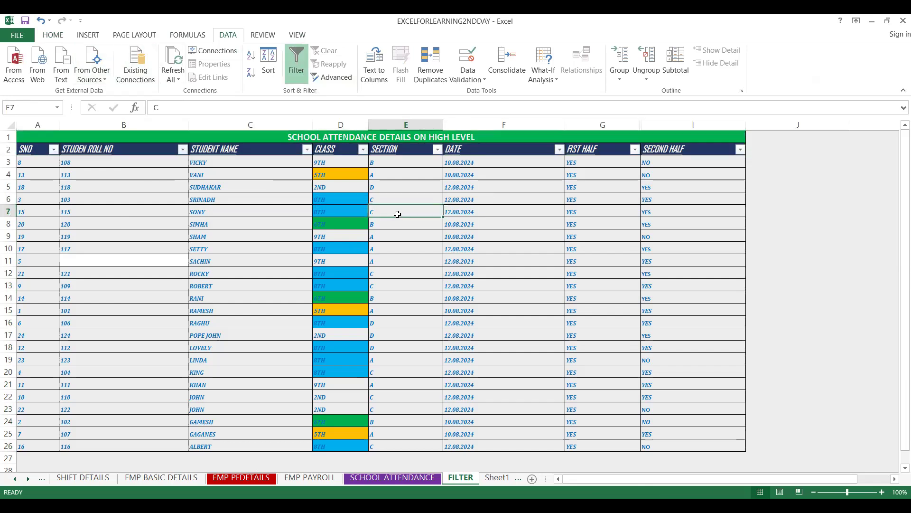
- Filter the SECTION column to show only section A
click(437, 150)
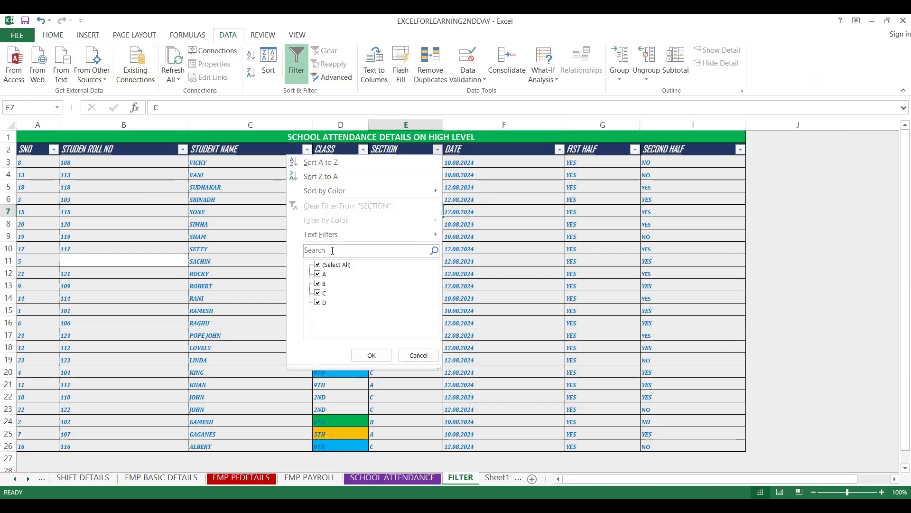
click(321, 266)
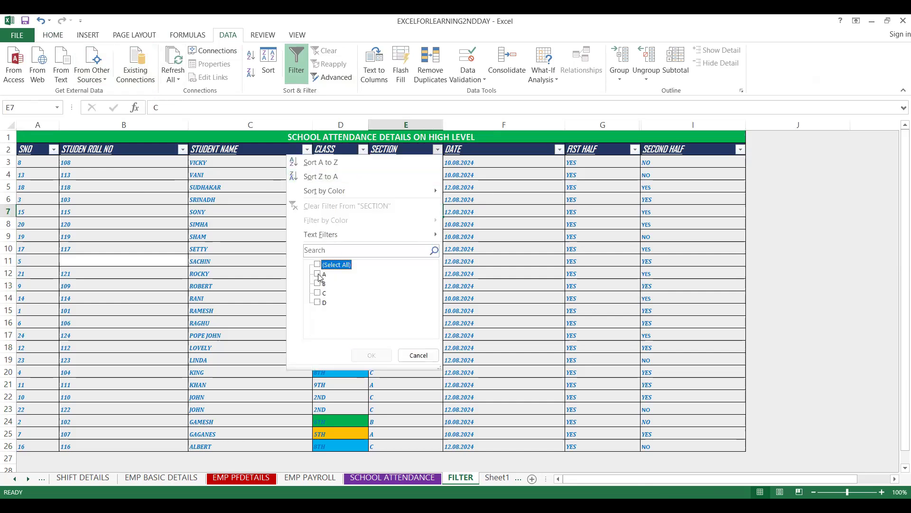
click(318, 274)
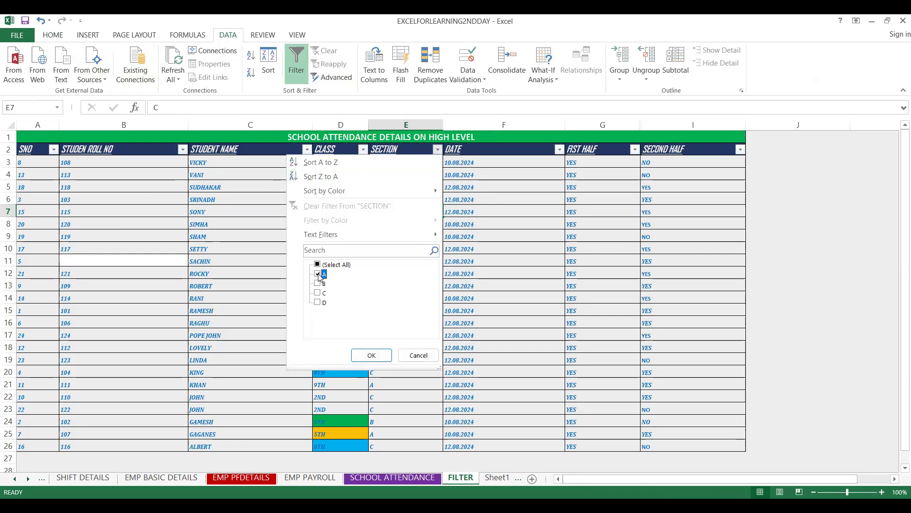
click(370, 355)
- Merge and center the filtered SECTION cells from E4 to E25, accepting that only the upper-left value is kept
click(387, 173)
click(389, 160)
key(shift+Down)
key(shift+Down)
key(shift+Down)
key(shift+Down)
key(shift+Down)
key(shift+Down)
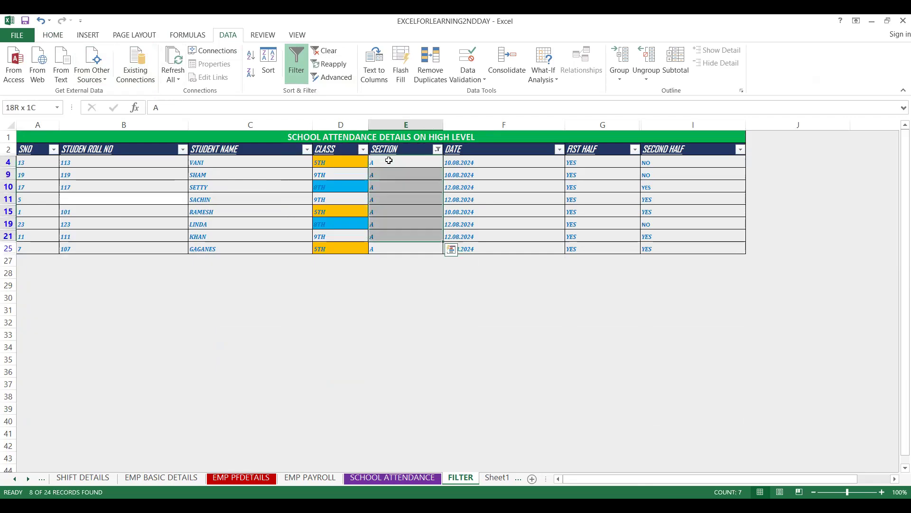
key(shift+Down)
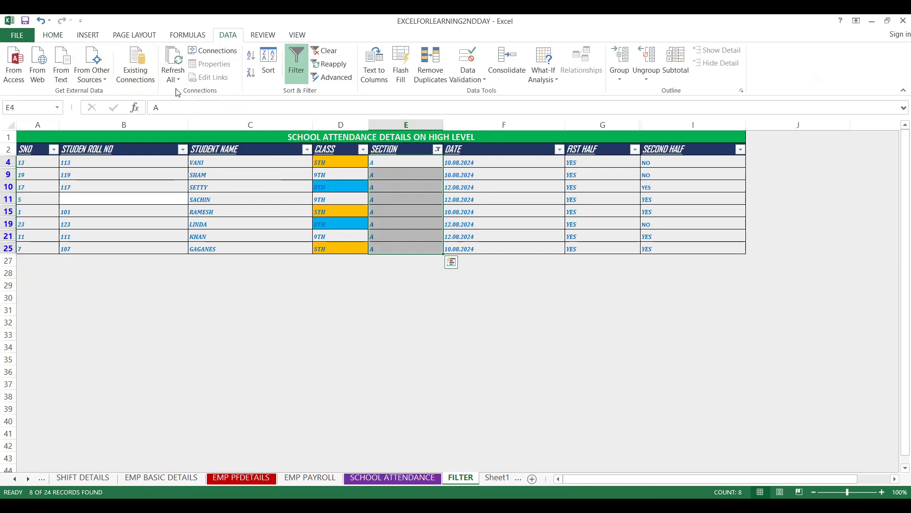
click(55, 40)
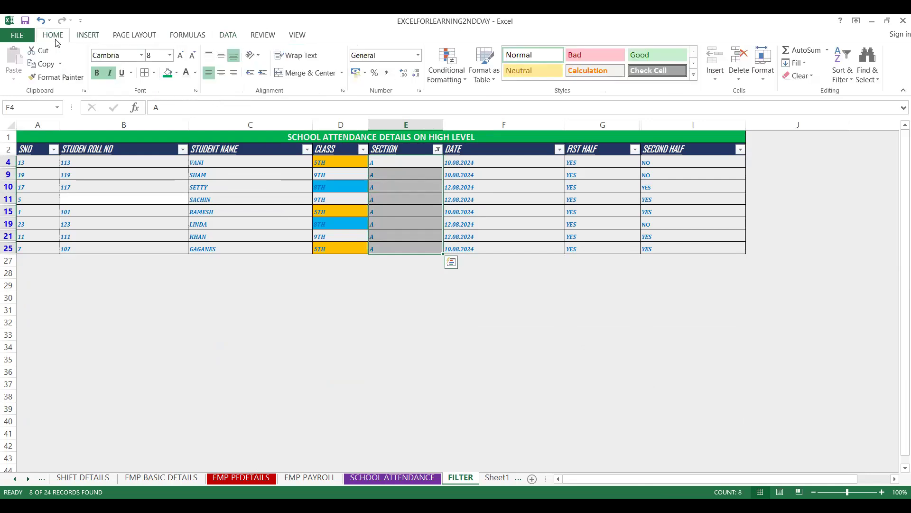
click(293, 76)
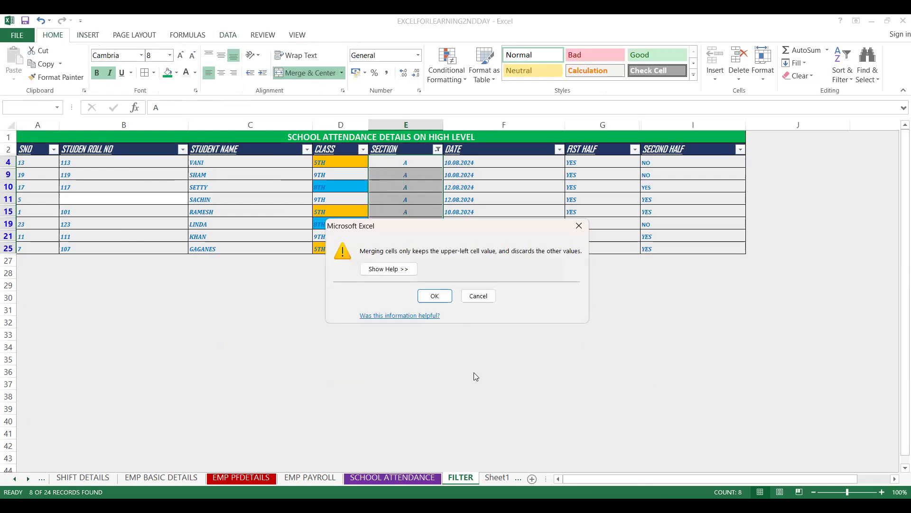
click(434, 296)
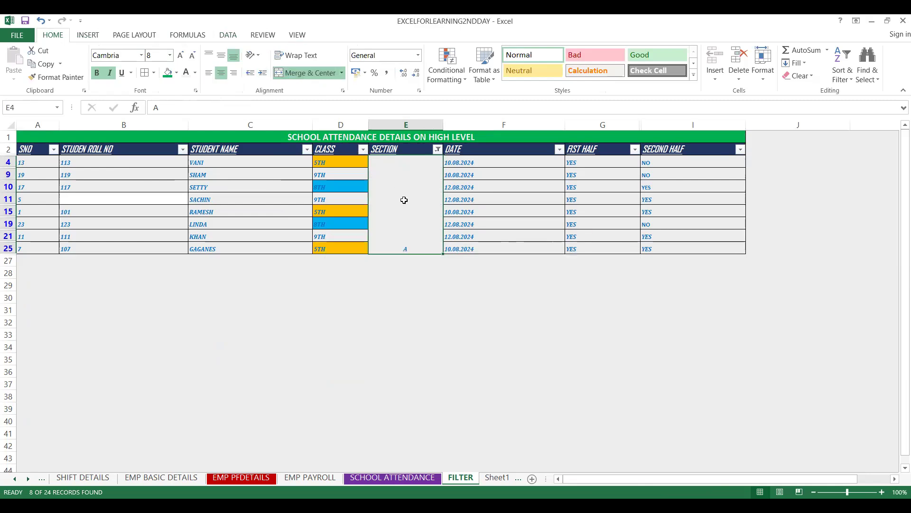
- Align the merged section letter vertically in the middle of its cell and set its font size to 28
click(208, 55)
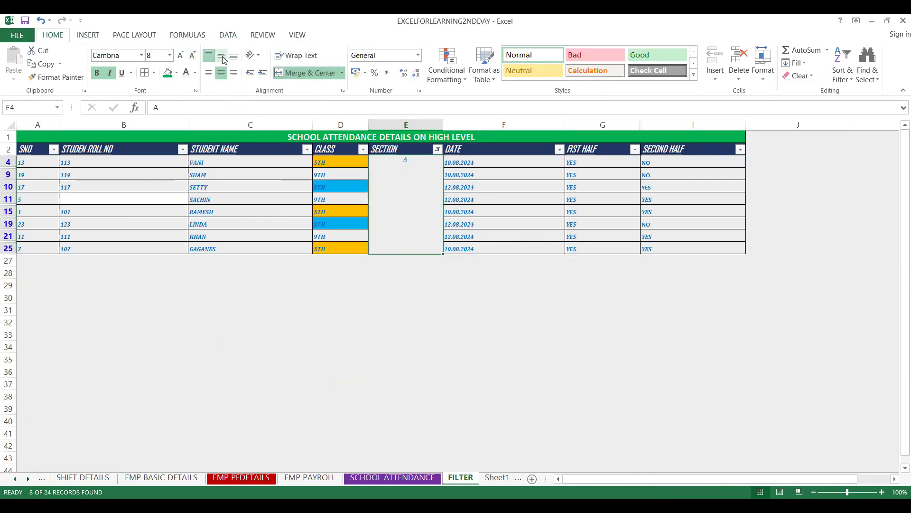
click(222, 55)
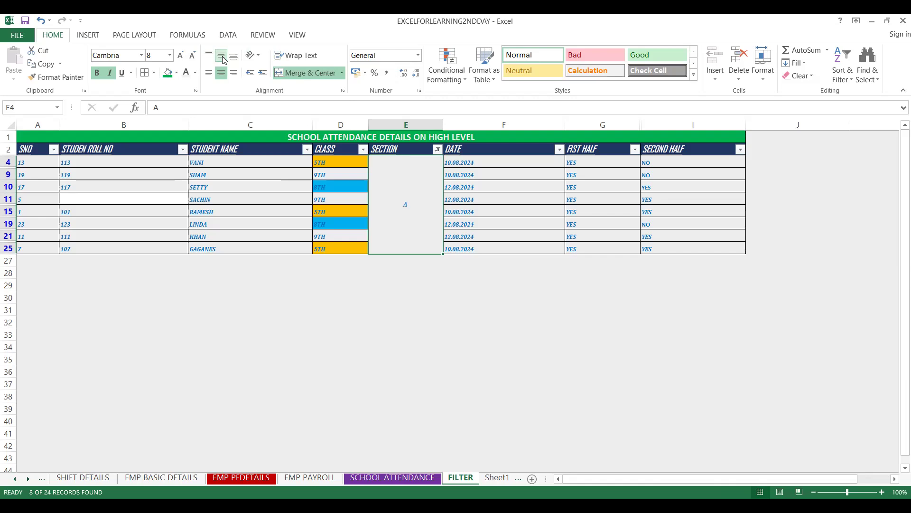
click(169, 55)
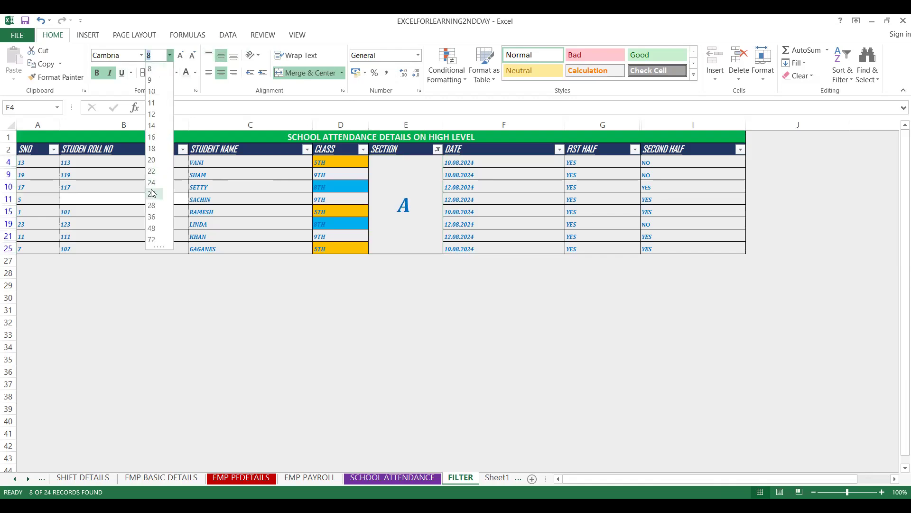
click(153, 205)
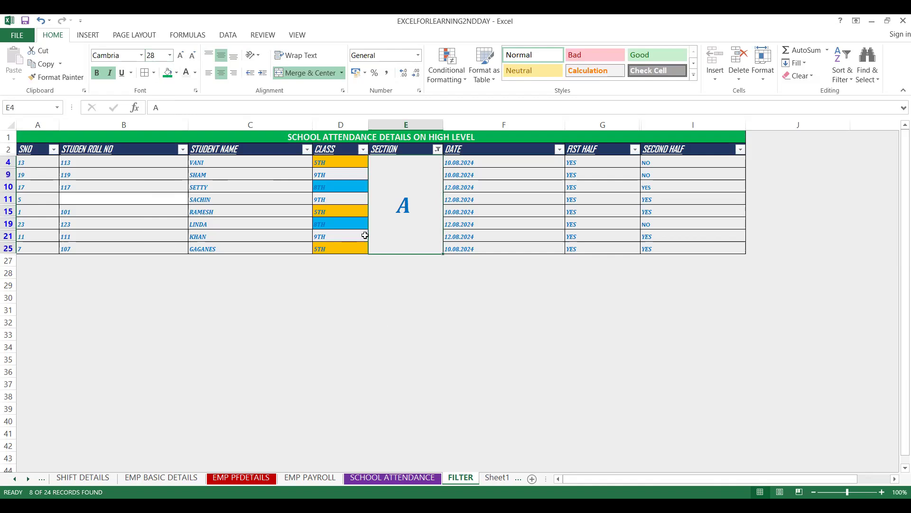
click(348, 322)
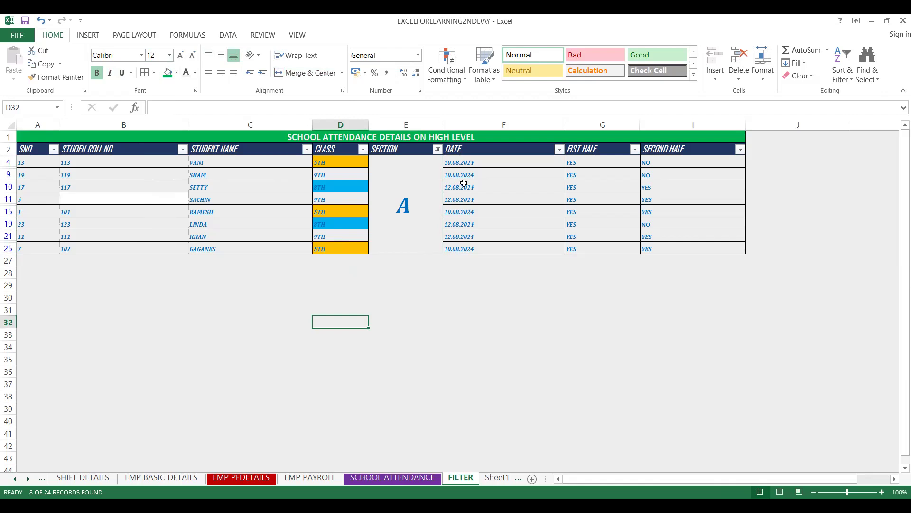
- Merge and center the filtered FIST HALF cells from G4 to G25, keeping only the upper-left YES
click(581, 164)
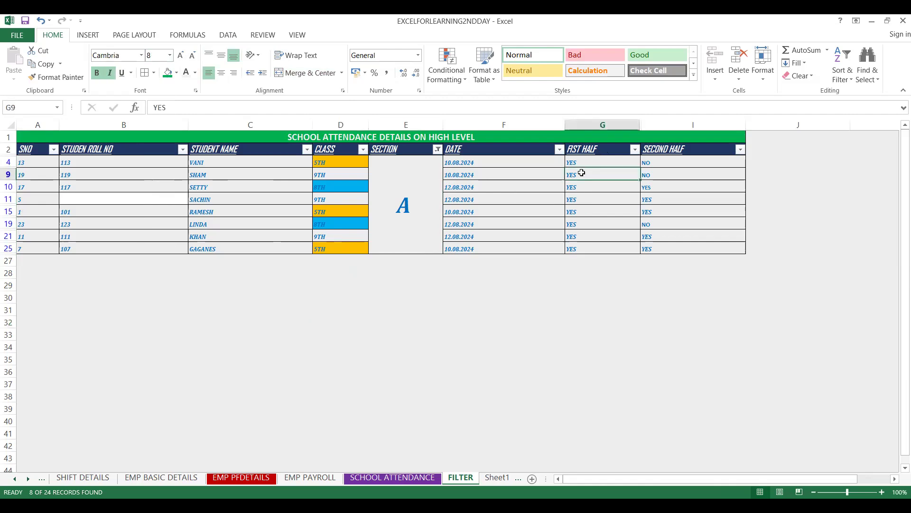
key(shift+Down)
key(shift+Down)
key(shift+Down)
key(shift+Down)
key(shift+Down)
key(shift+Down)
key(shift+Down)
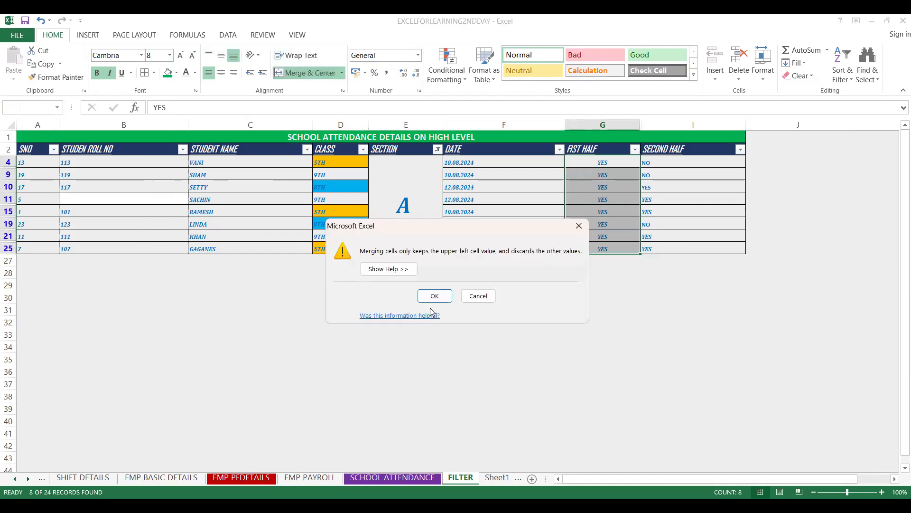
click(433, 298)
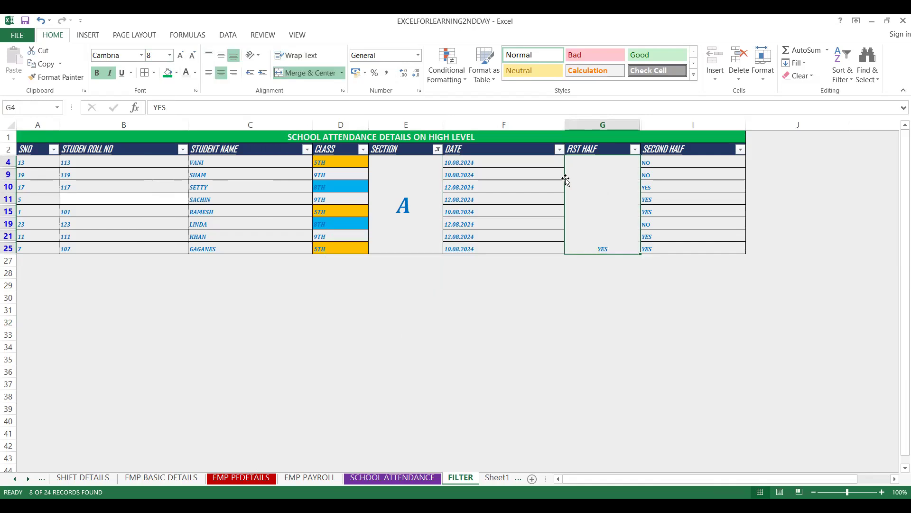
click(325, 232)
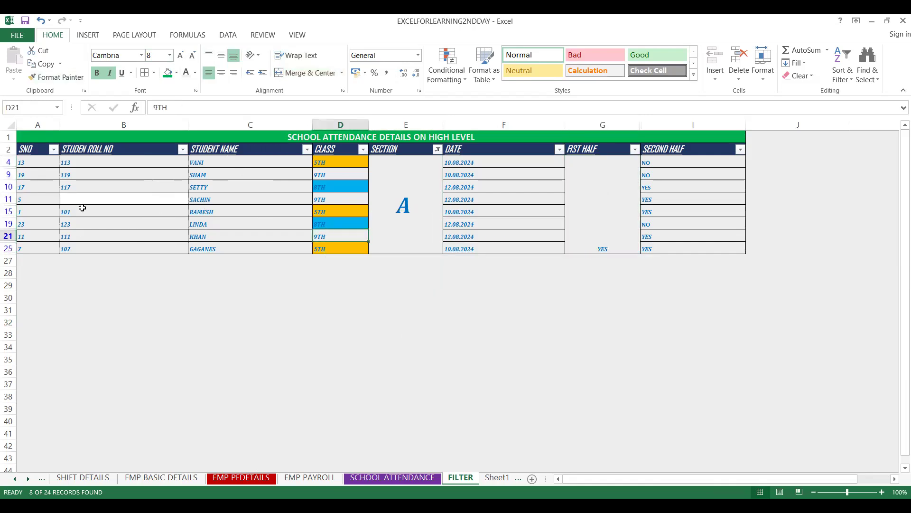
- Merge and center the filtered STUDEN ROLL NO cells from B4 to B25, accepting the loss of the other values
click(81, 160)
key(shift+Down)
key(shift+Down)
key(shift+Down)
key(shift+Down)
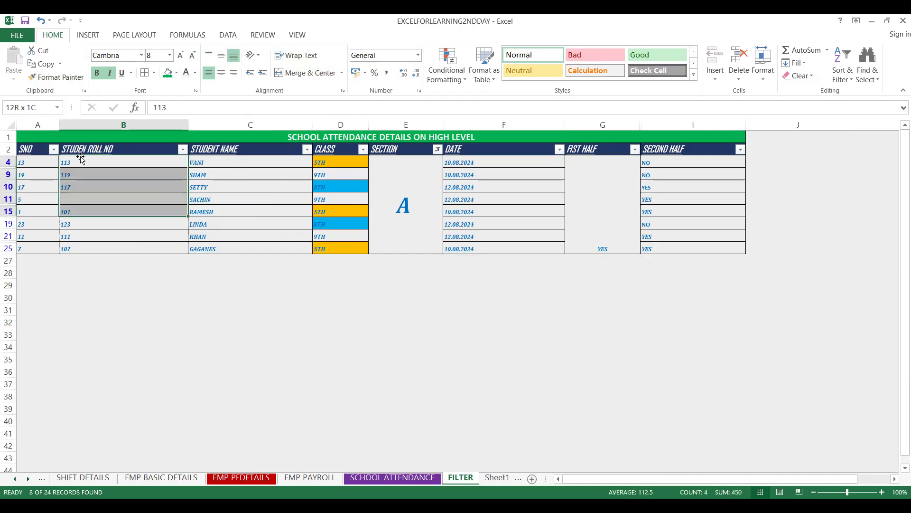
key(shift+Down)
key(shift+Down)
key(shift+Down)
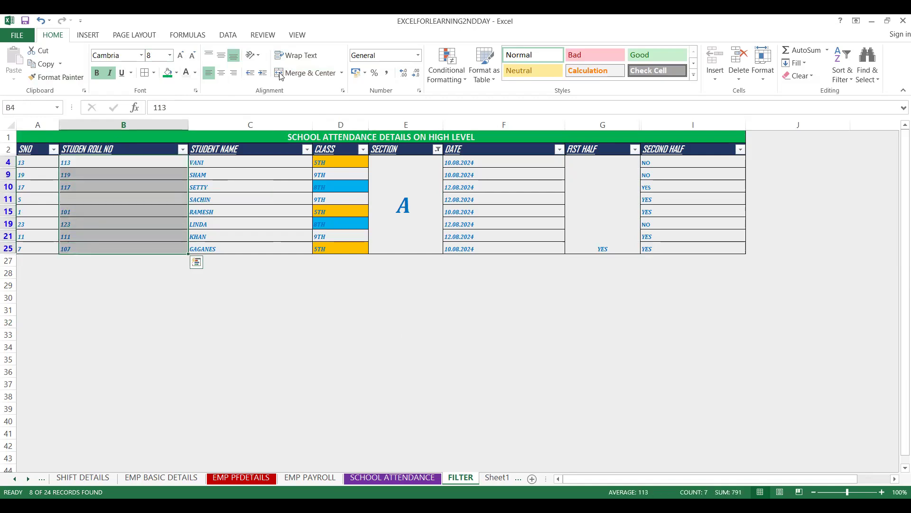
click(281, 73)
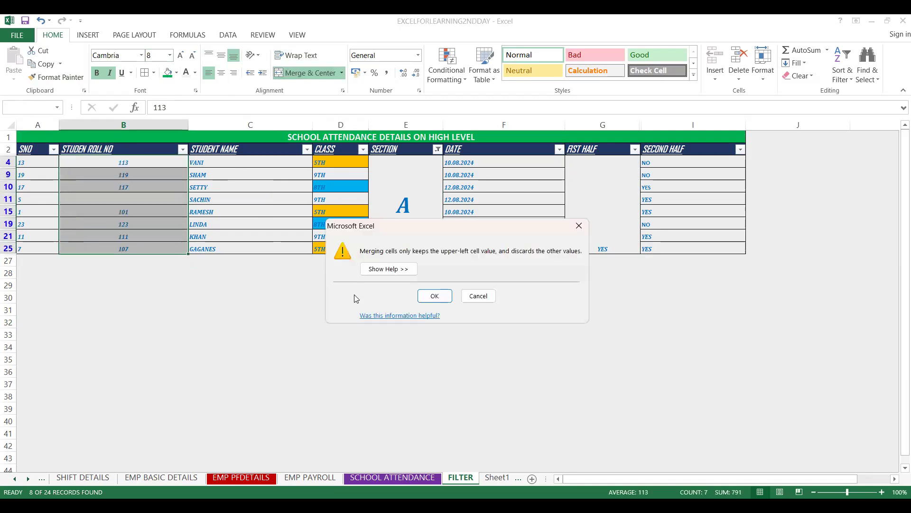
click(435, 296)
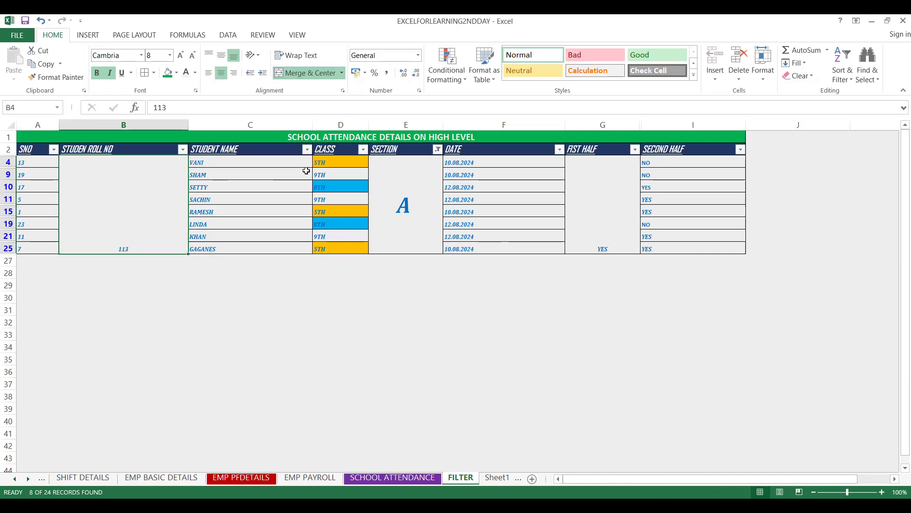
- Undo the roll number merge and apply Unmerge Cells to the same range
key(ctrl+z)
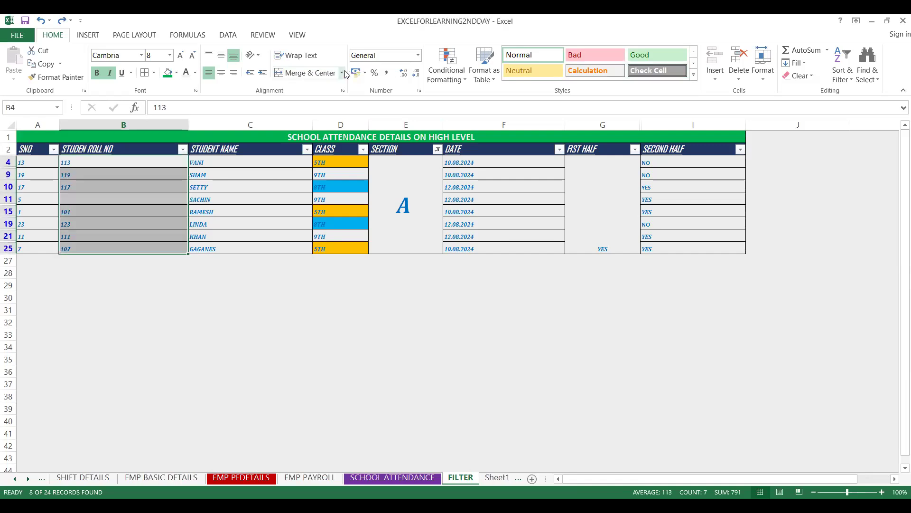
click(342, 73)
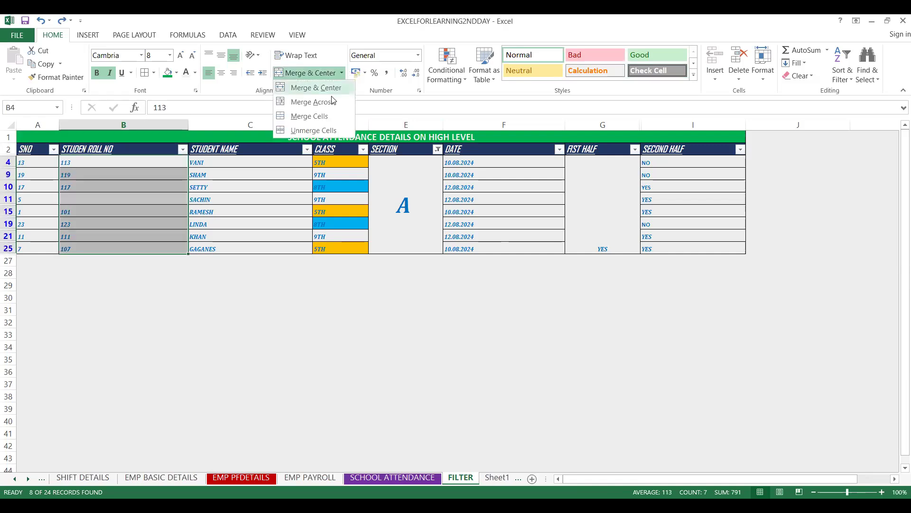
click(313, 130)
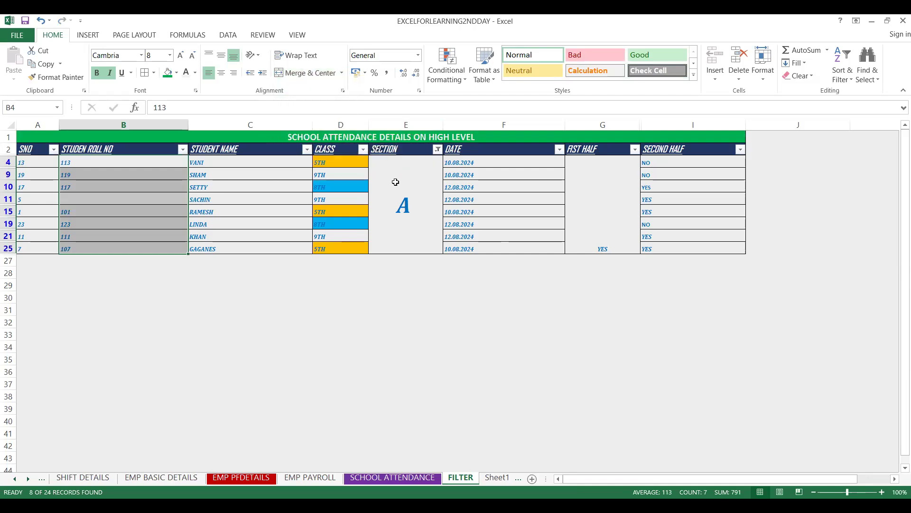
- Unmerge the merged SECTION cell holding the large letter A
click(395, 182)
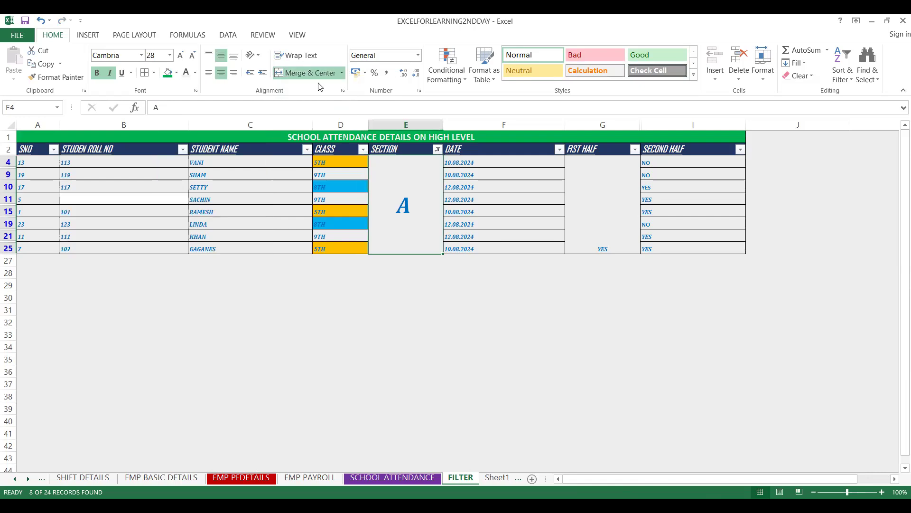
click(341, 75)
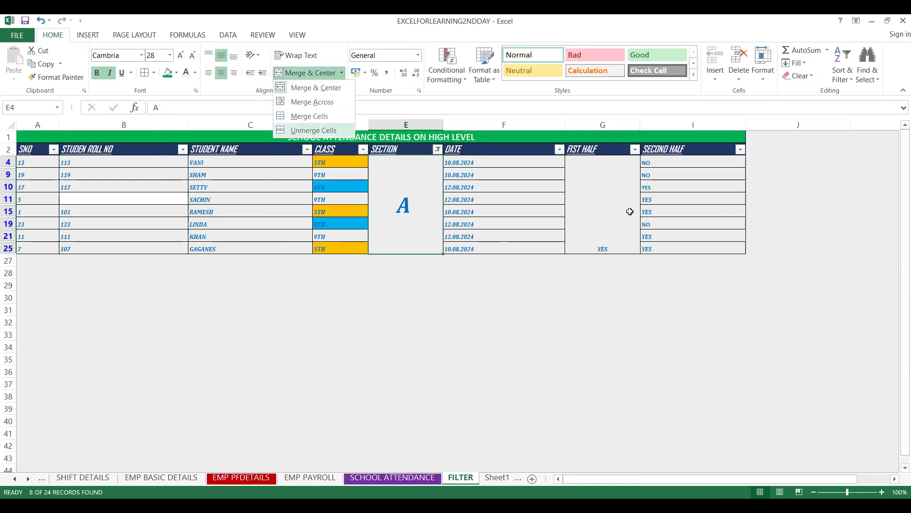
click(313, 130)
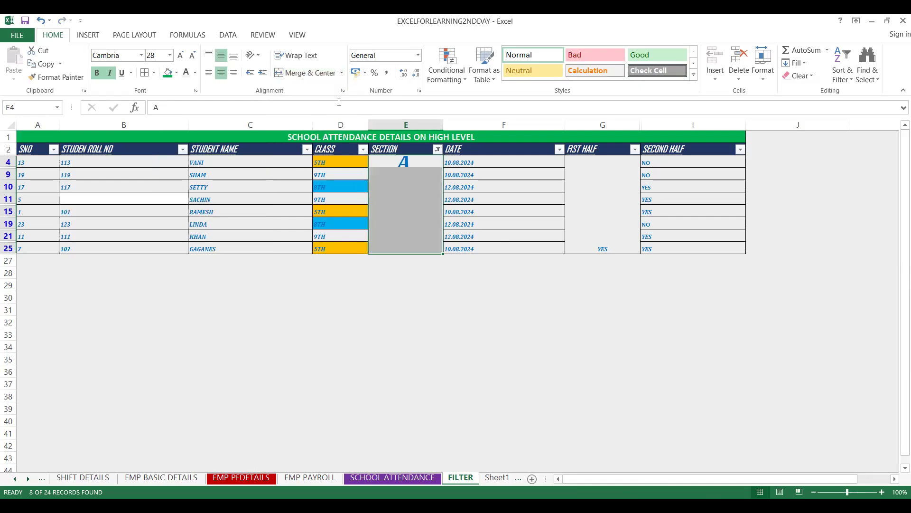
click(343, 74)
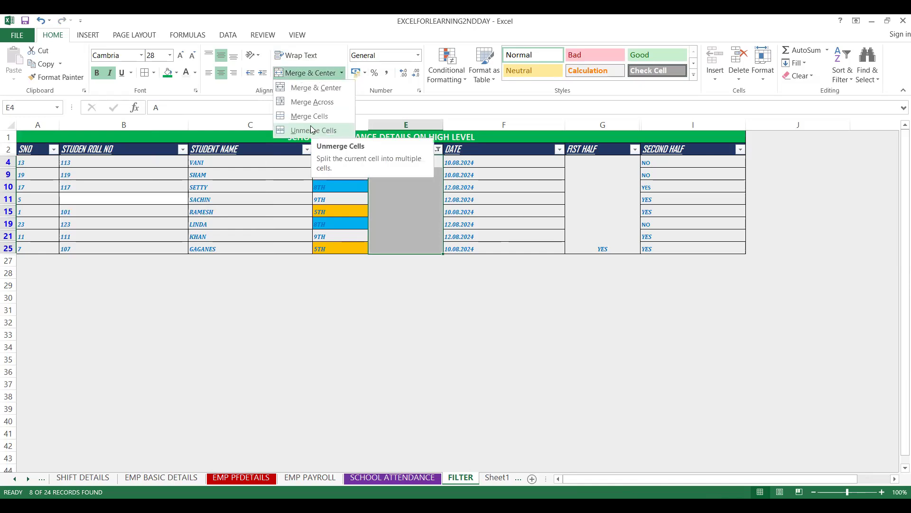
click(312, 130)
click(384, 176)
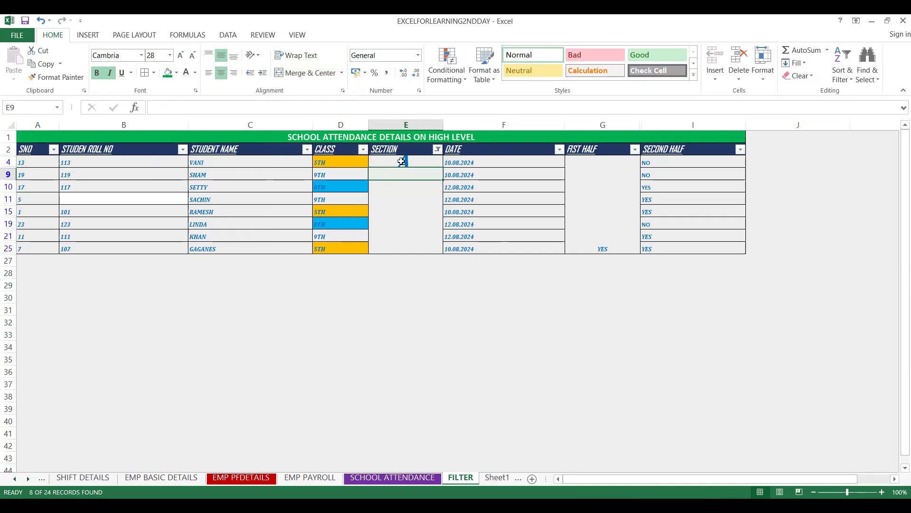
- Unmerge the merged FIST HALF cell in the attendance table and select cell E4
click(596, 179)
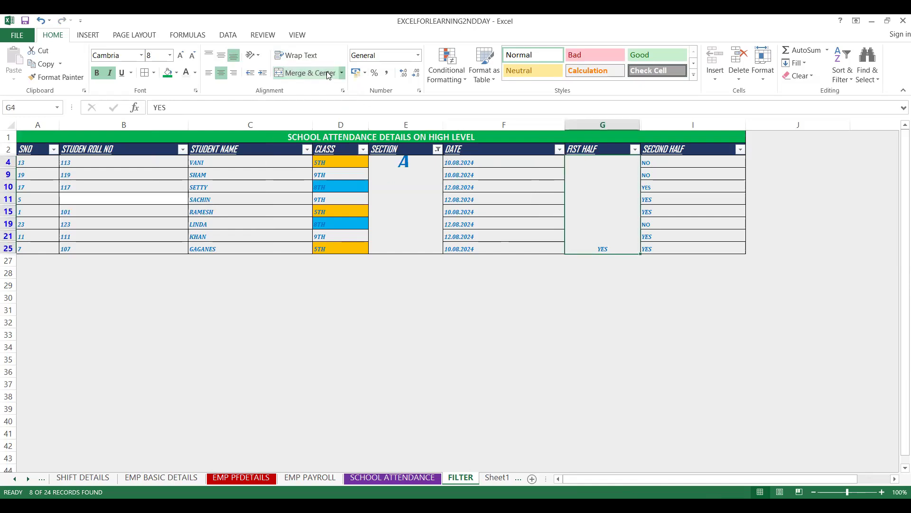
click(342, 73)
click(322, 131)
click(419, 183)
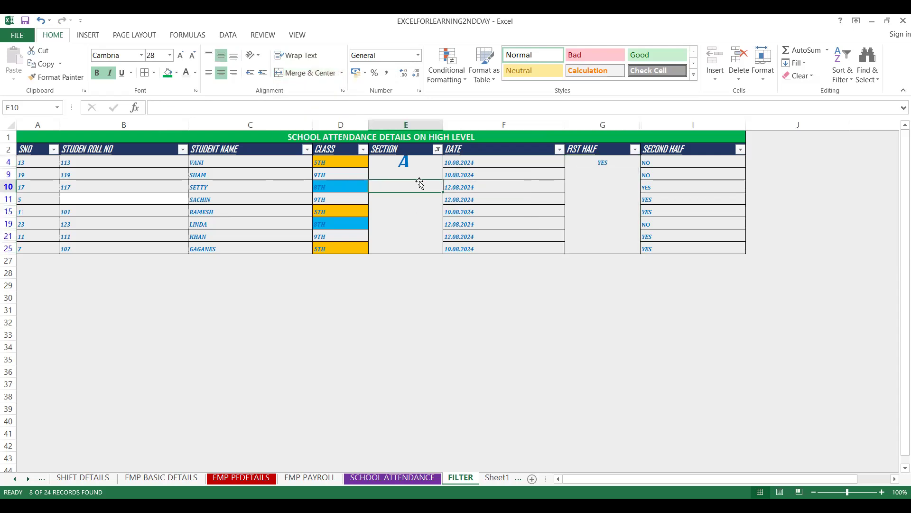
click(394, 159)
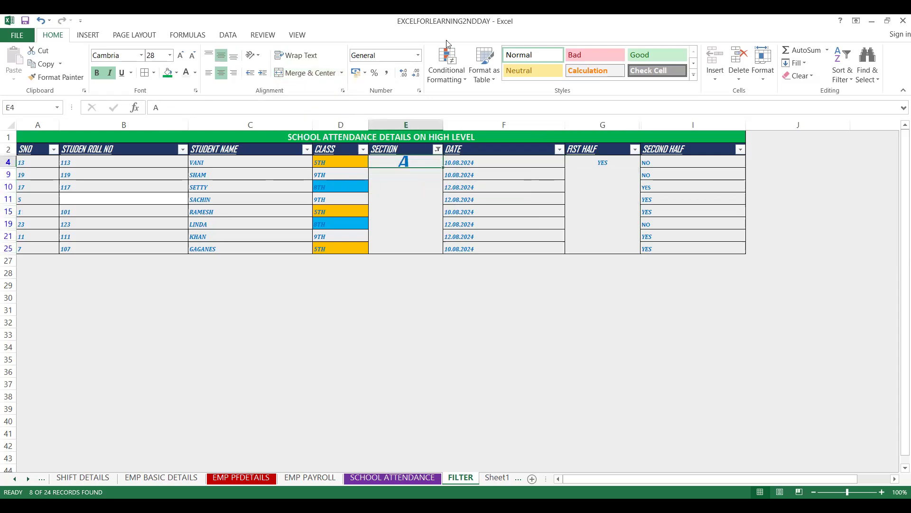